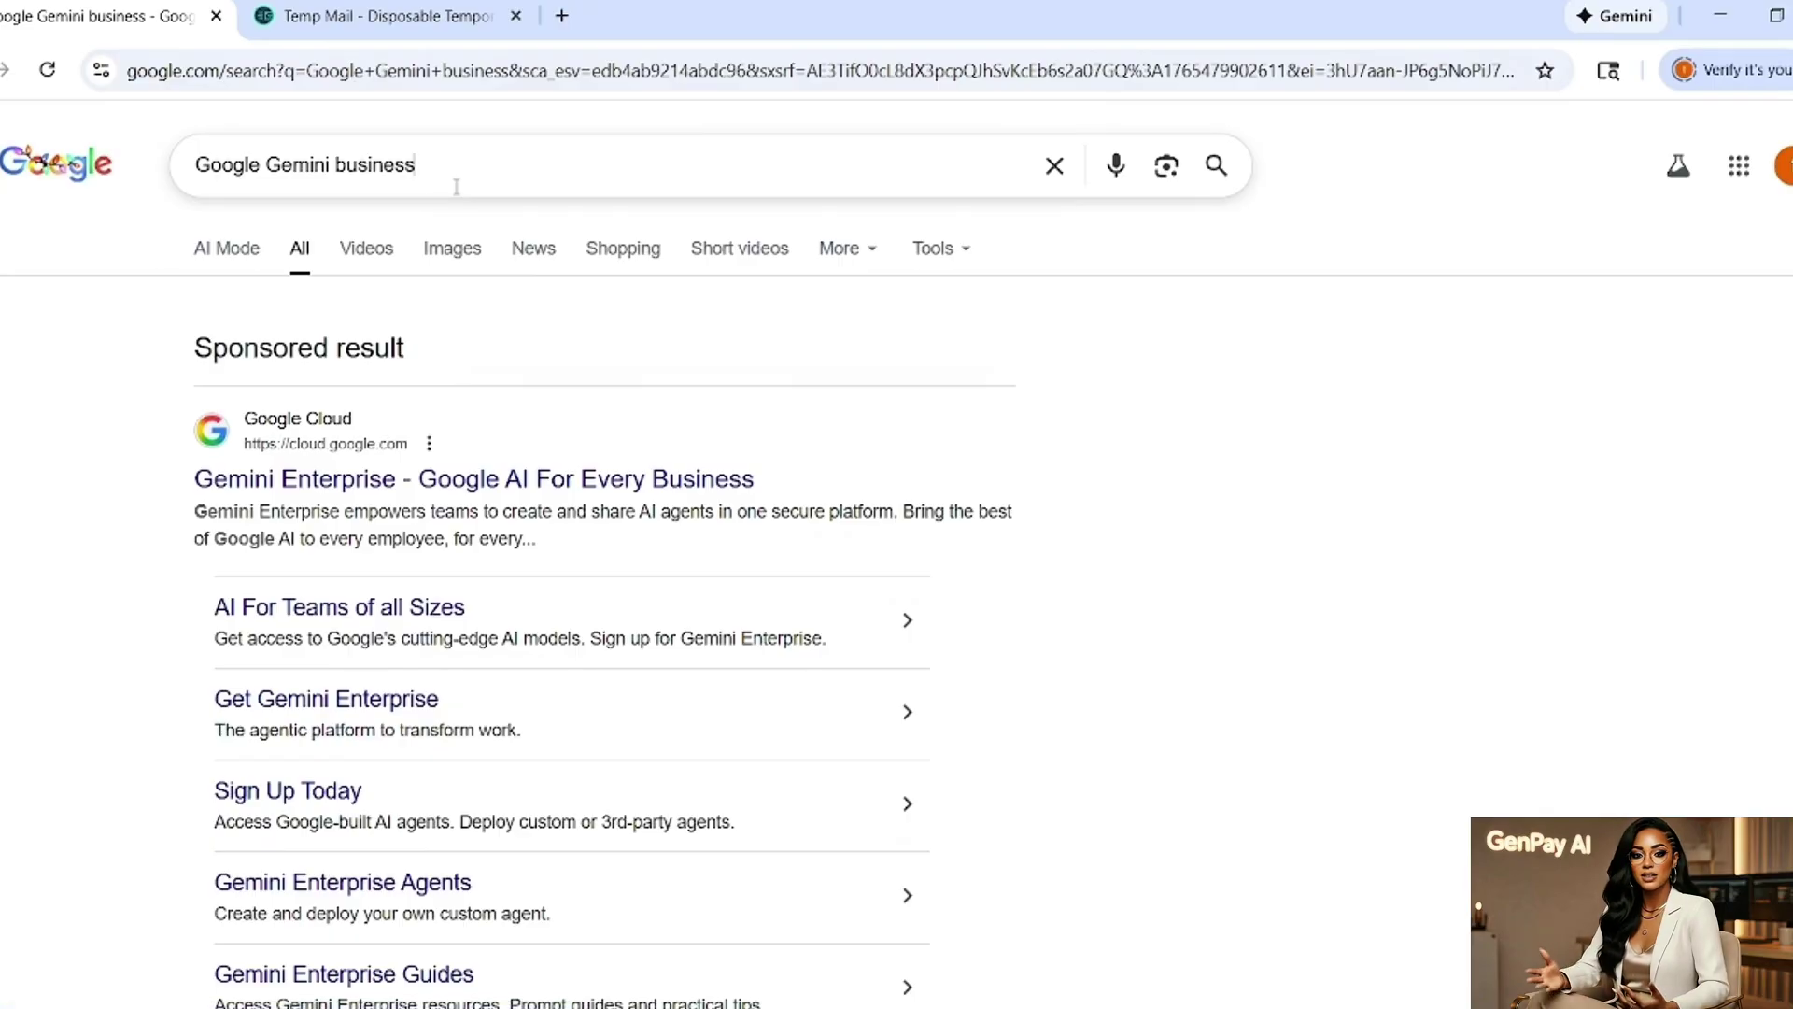
- Resubmit the Google Gemini business search and open the sponsored 'Gemini Enterprise | Google AI For Every Business' result
left_click(457, 187)
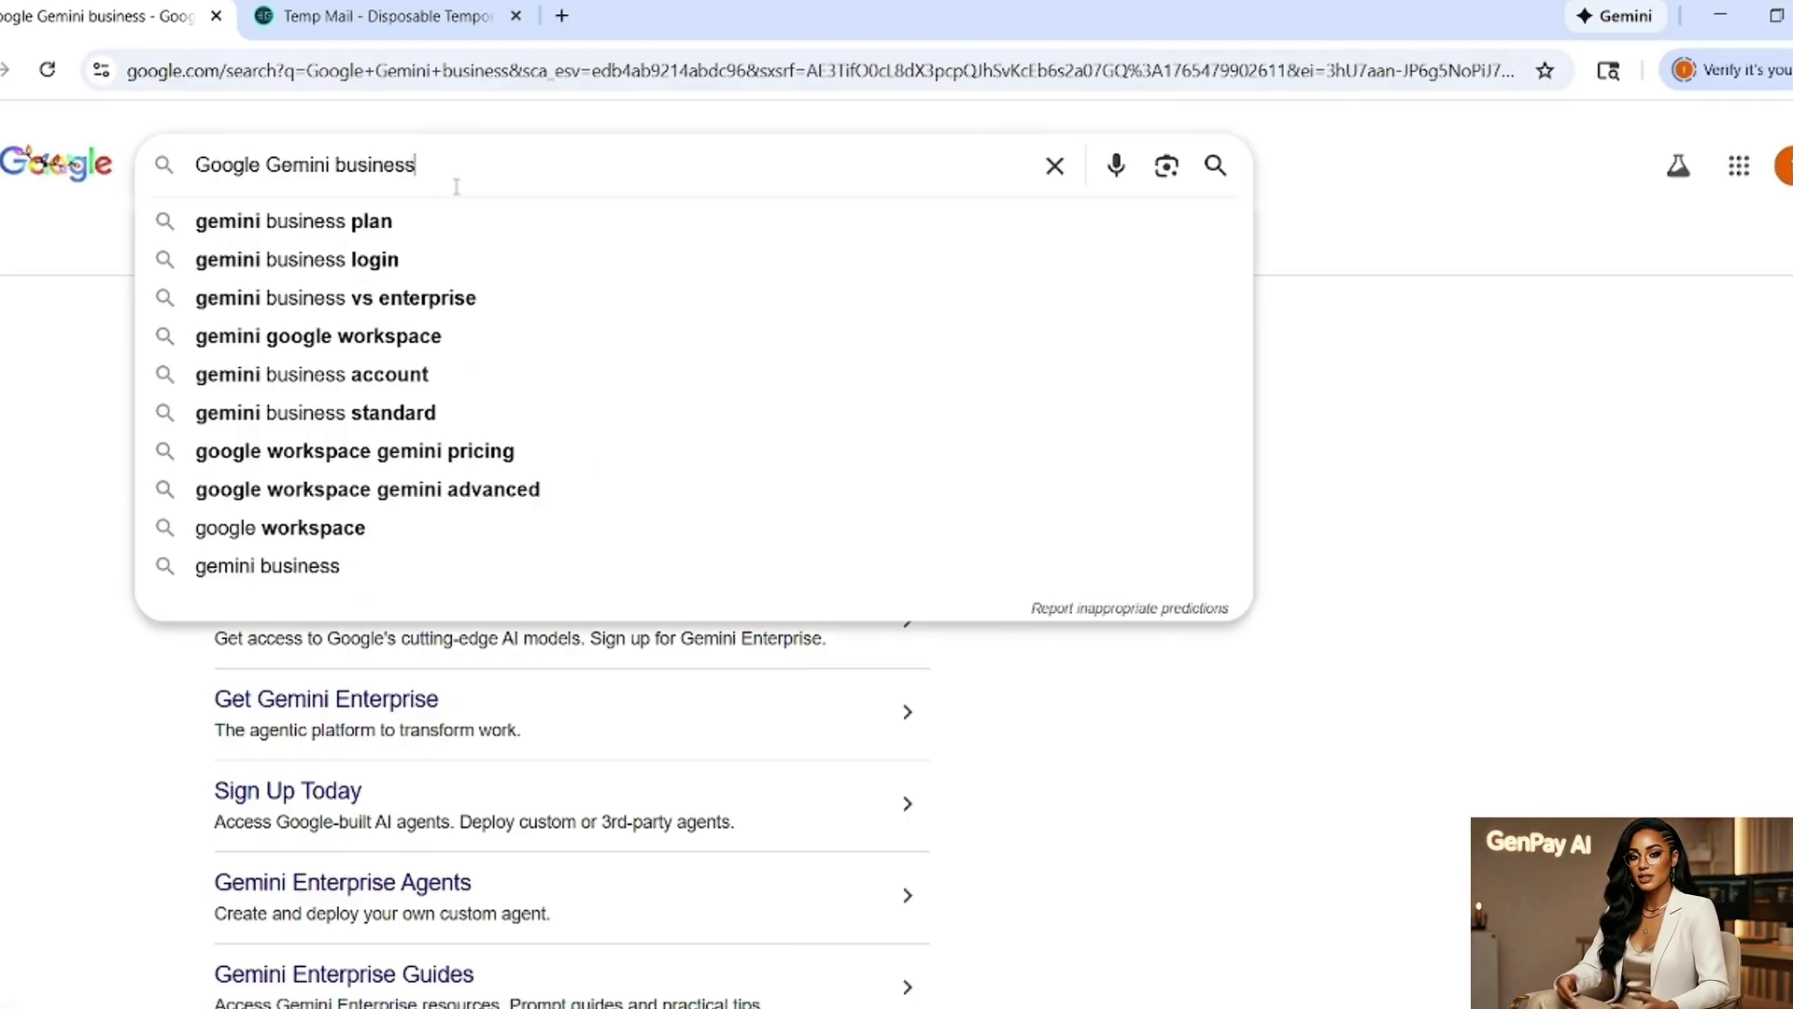
key("Return")
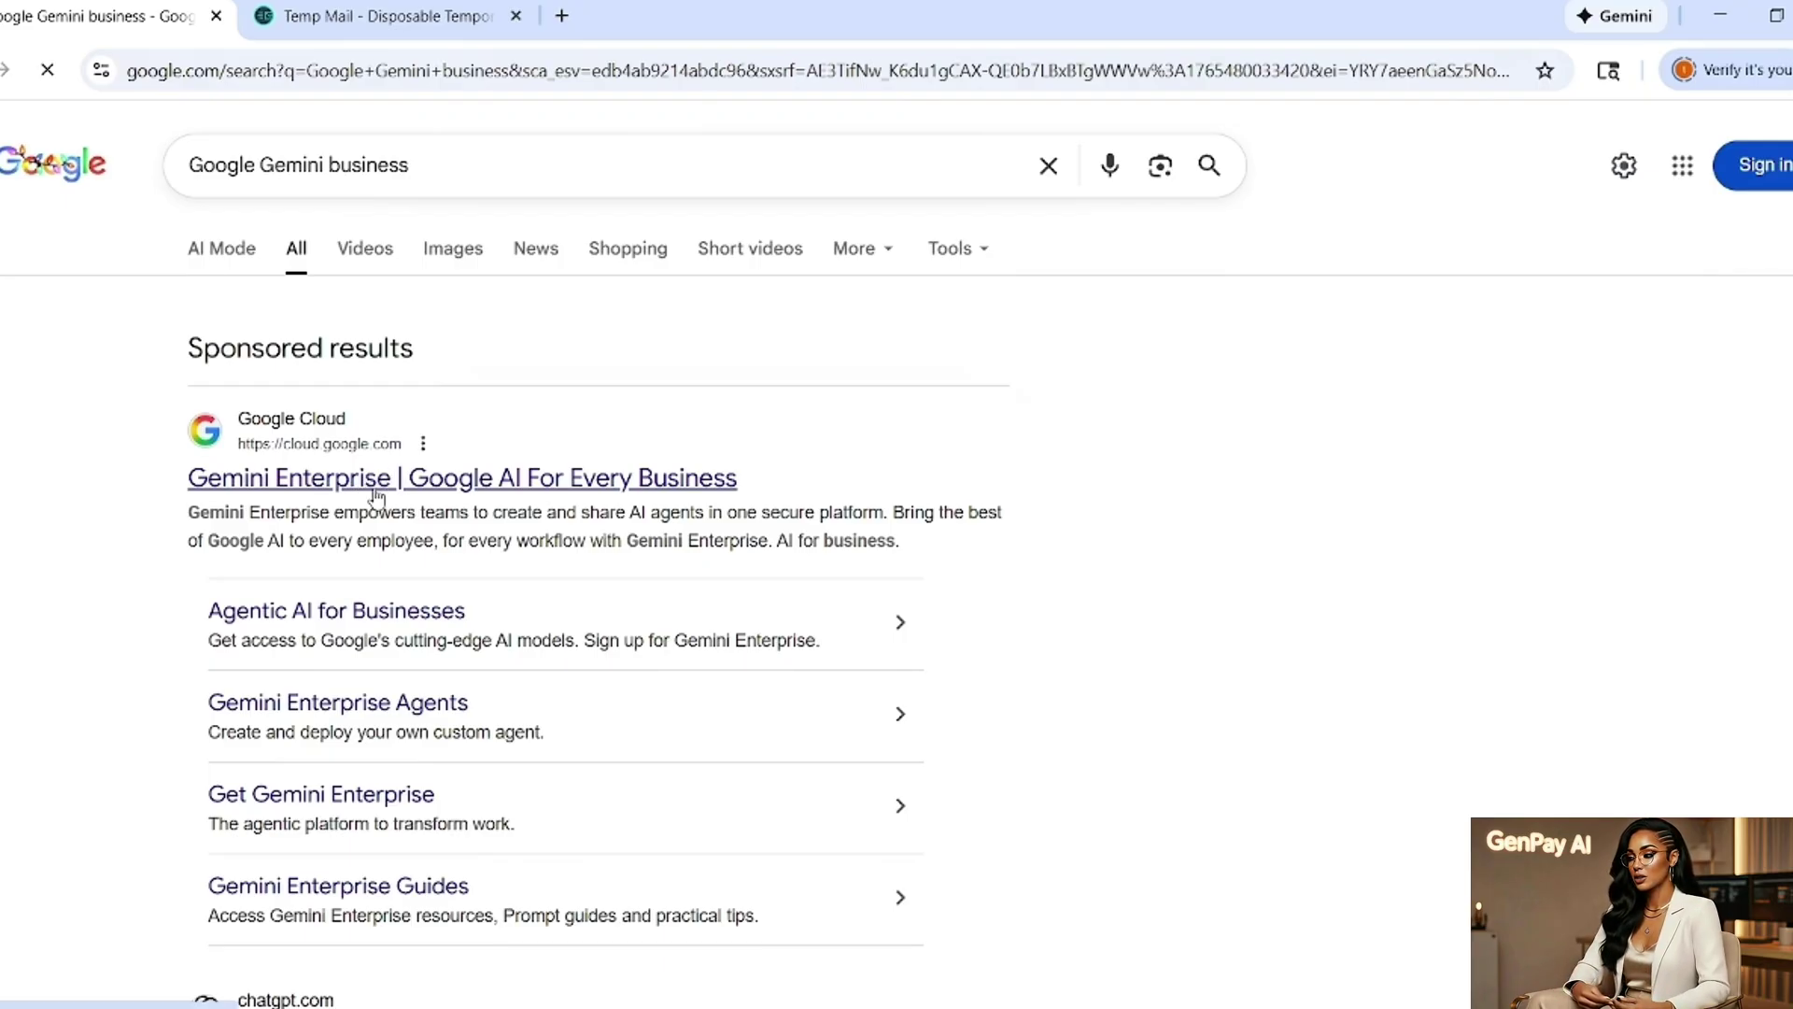
scroll(376, 497, "down", 1)
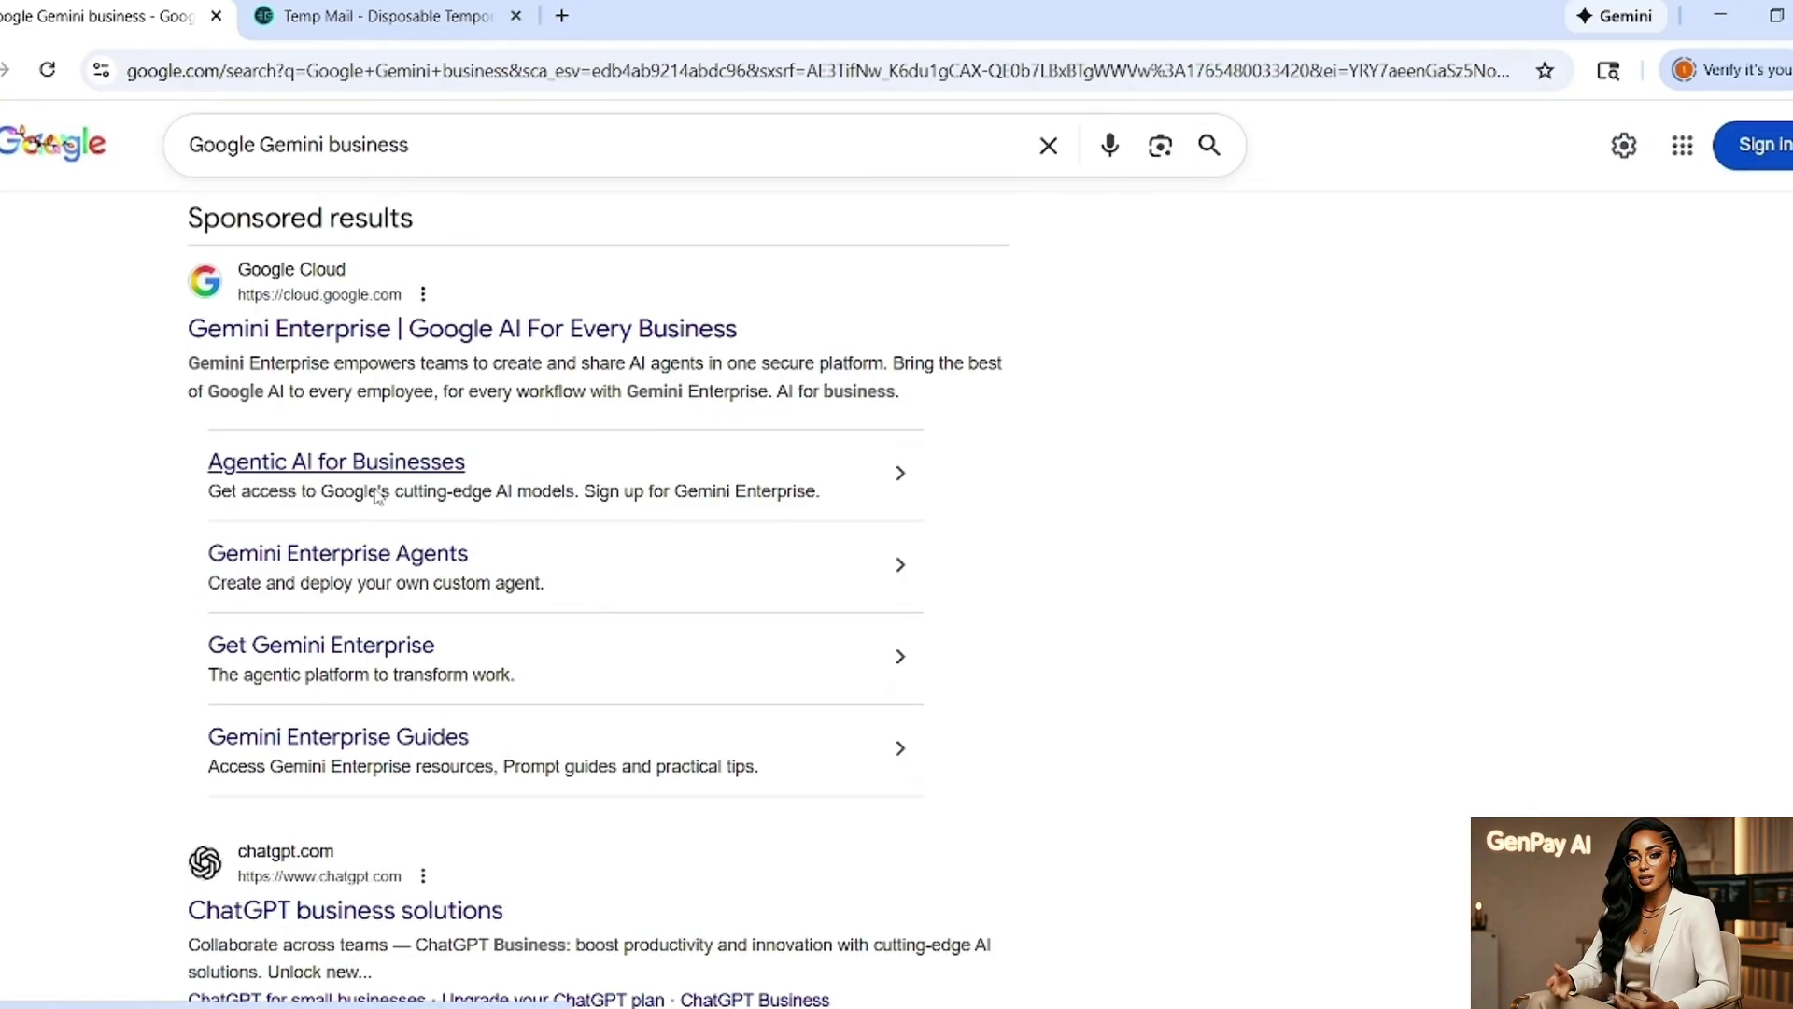
scroll(376, 497, "up", 1)
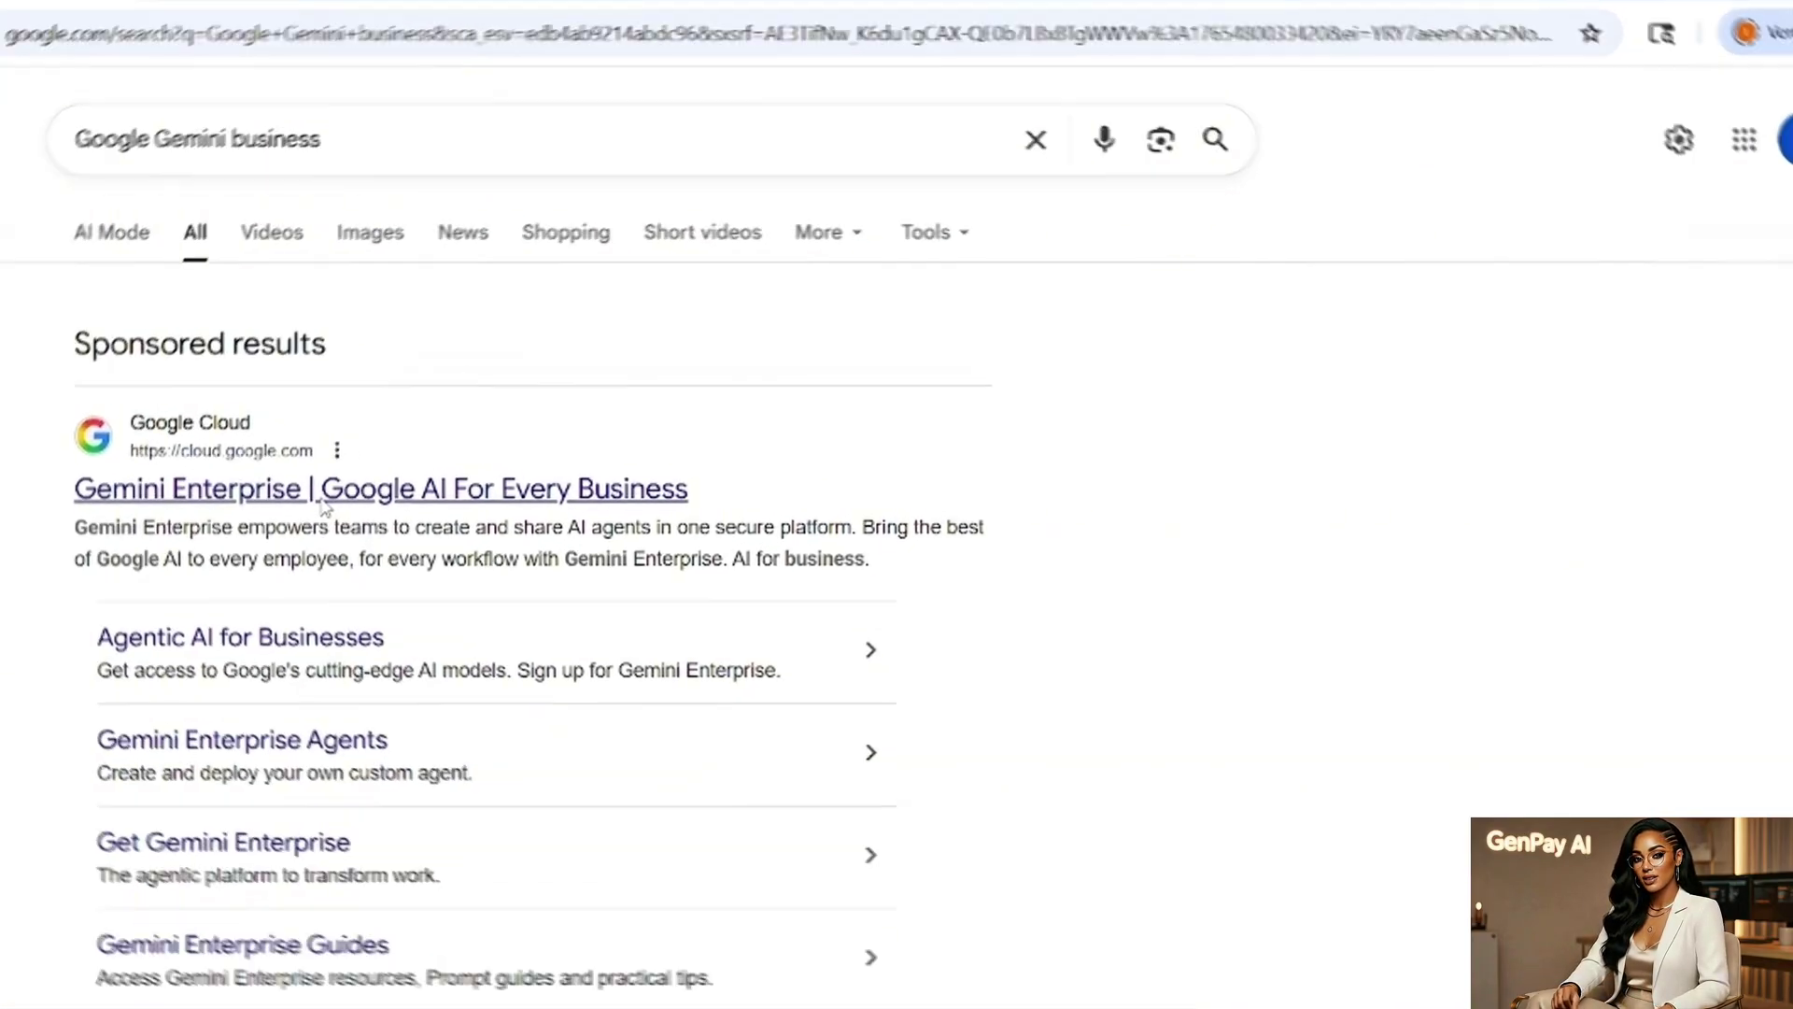
scroll(547, 646, "down", 3)
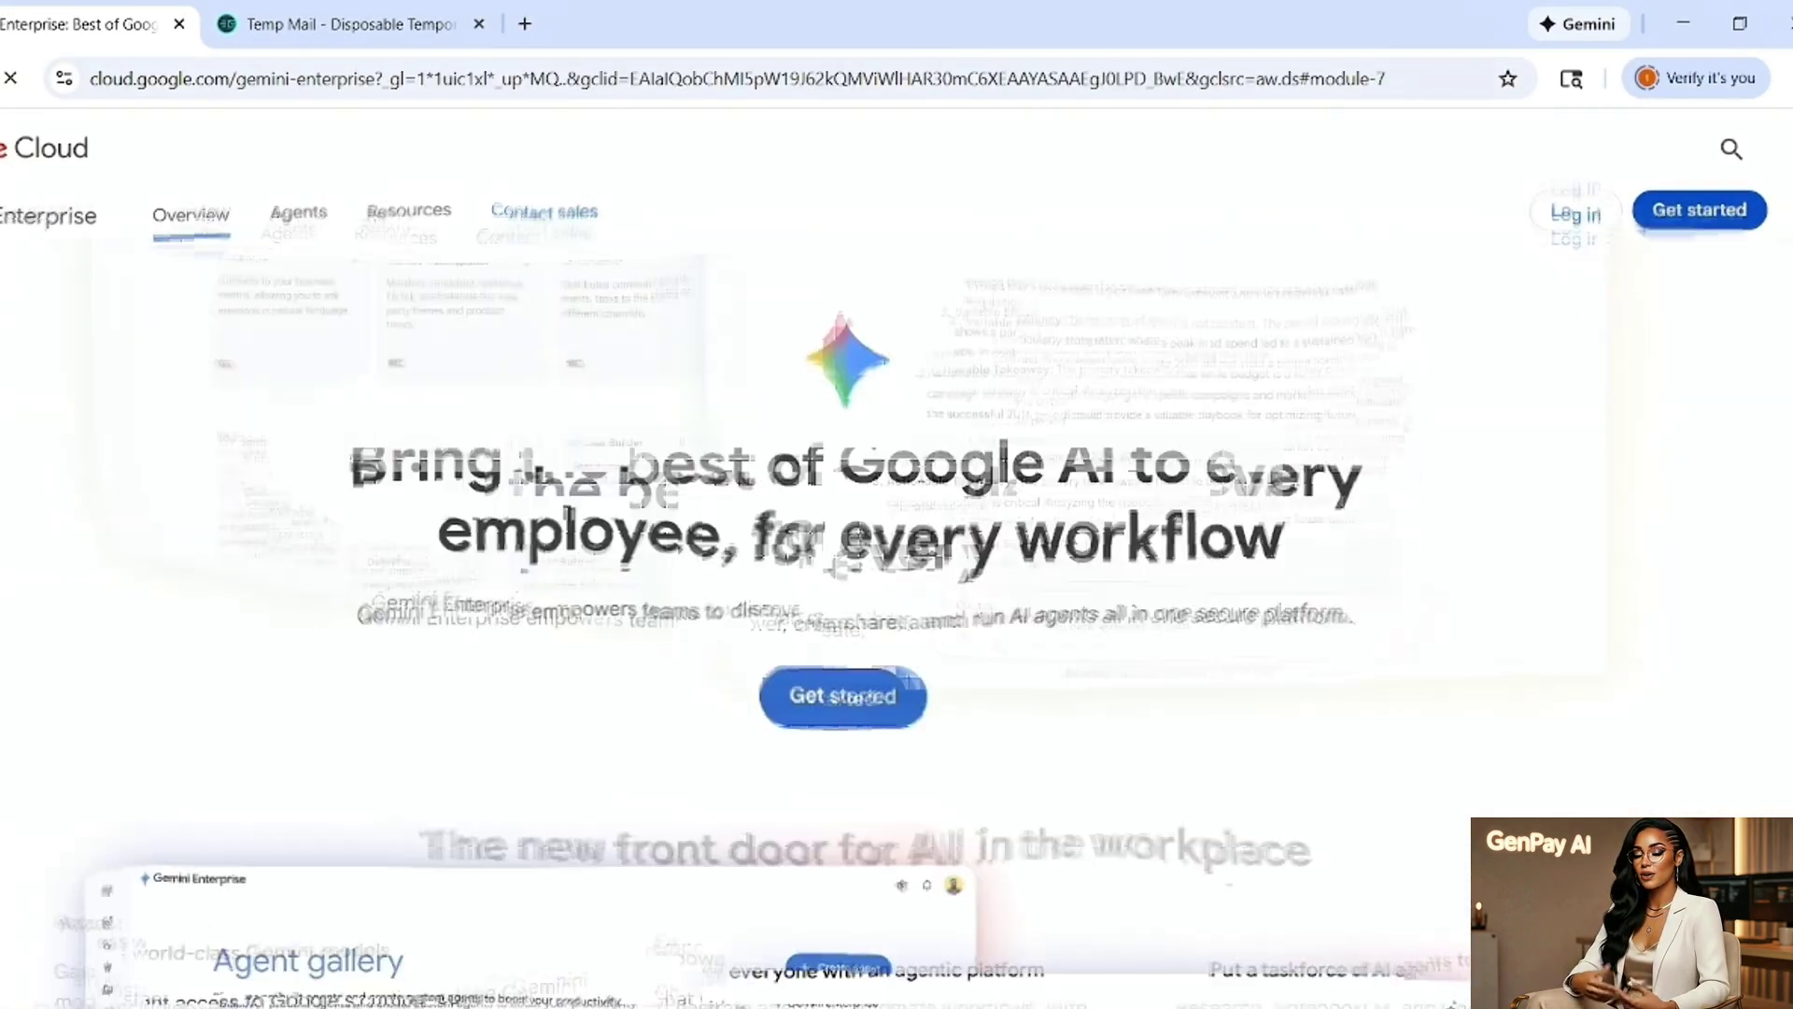
- Scroll to the edition pricing cards and start the Business edition 30-day trial
scroll(913, 501, "down", 10)
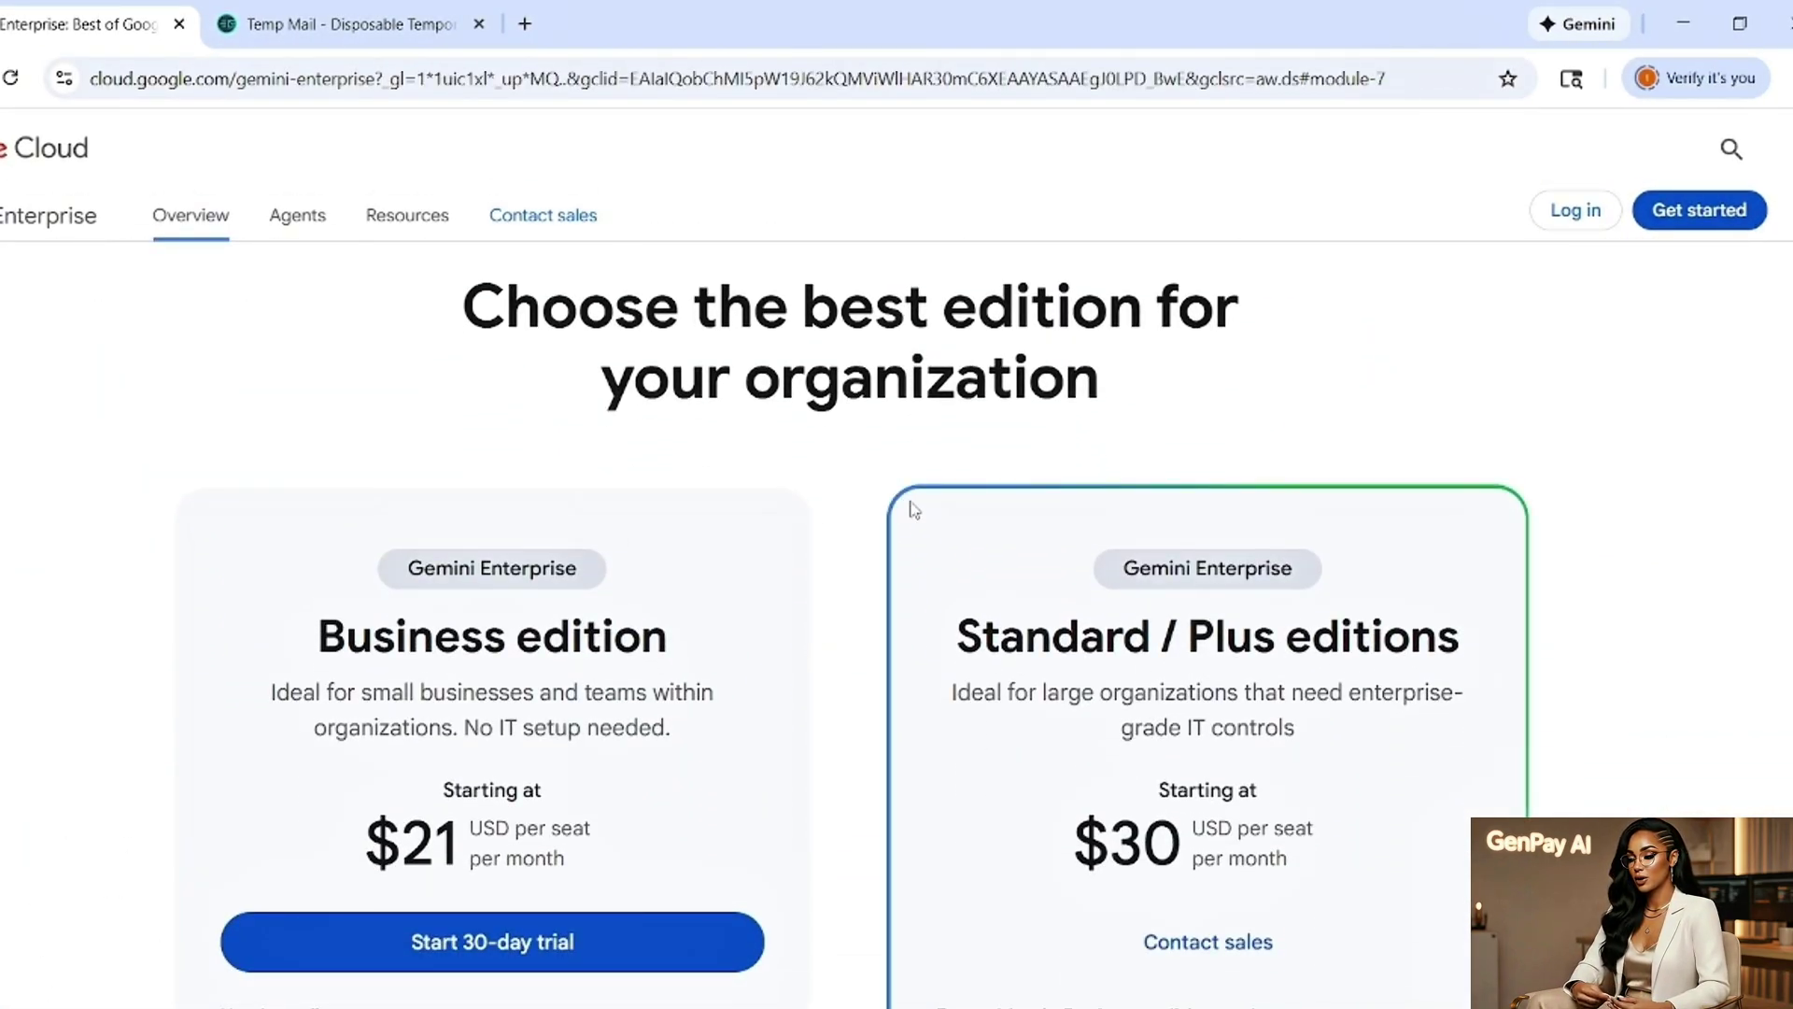
scroll(913, 509, "down", 18)
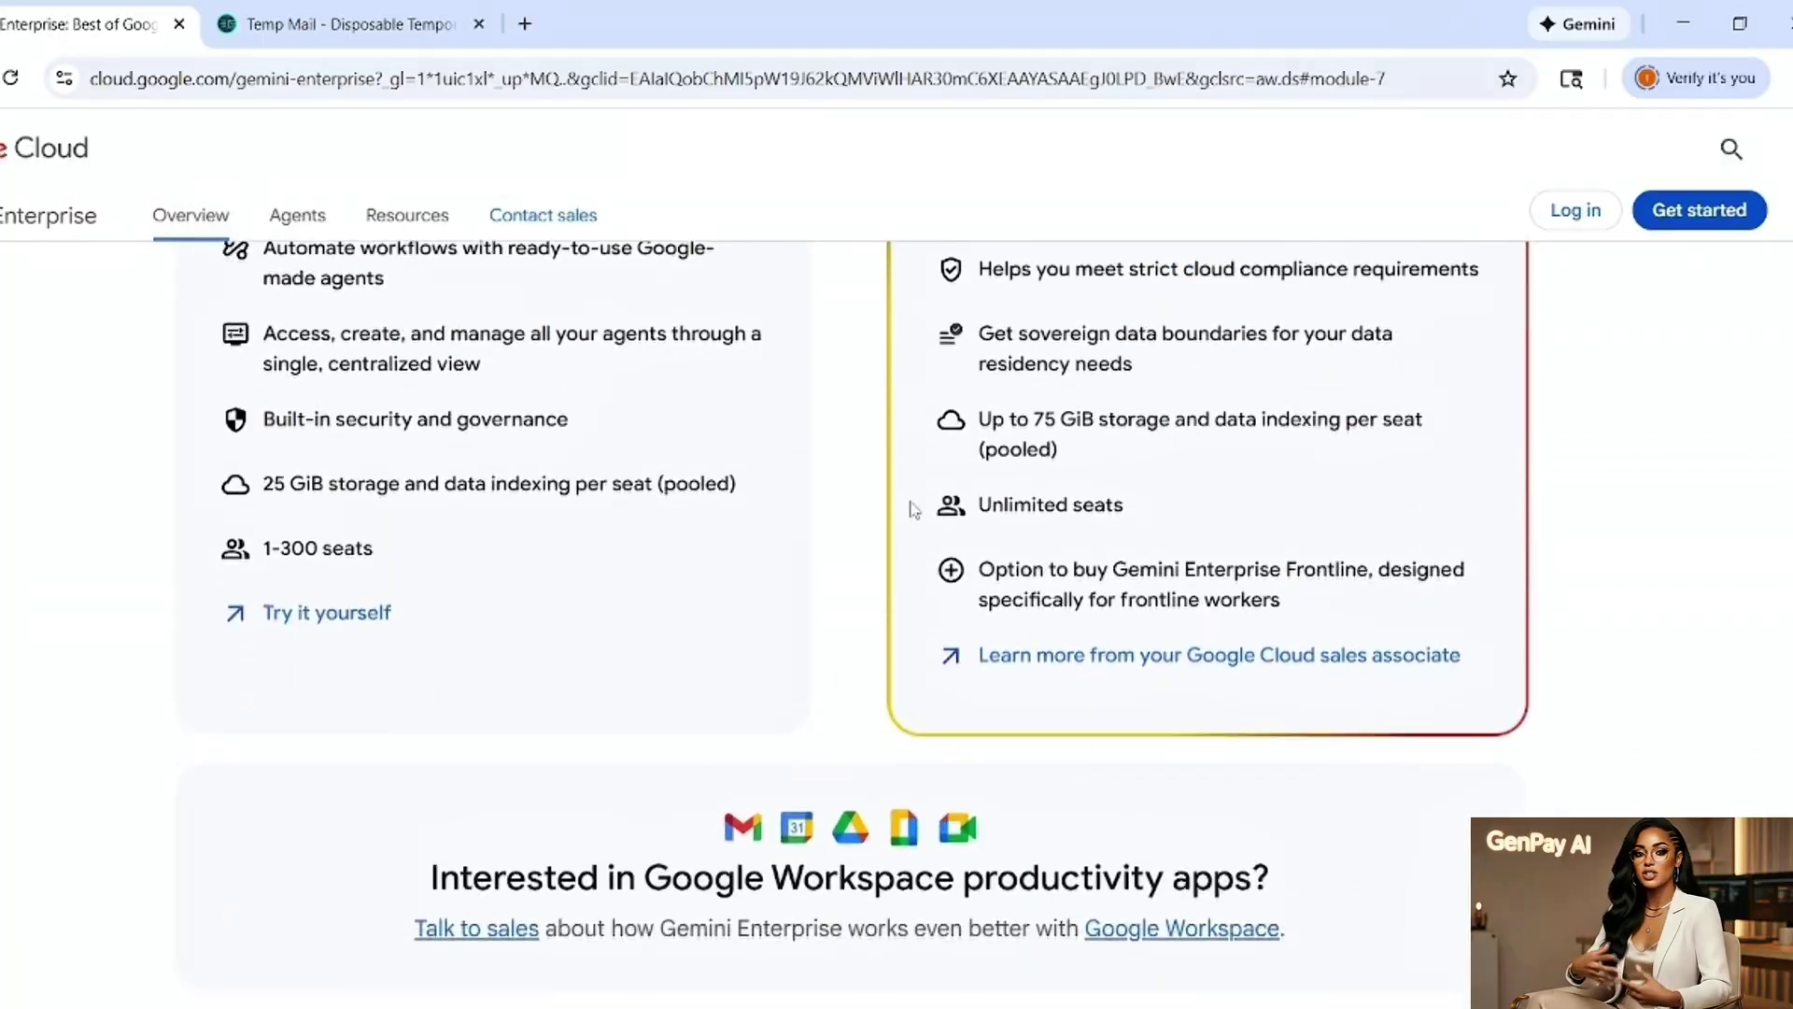
scroll(913, 509, "down", 8)
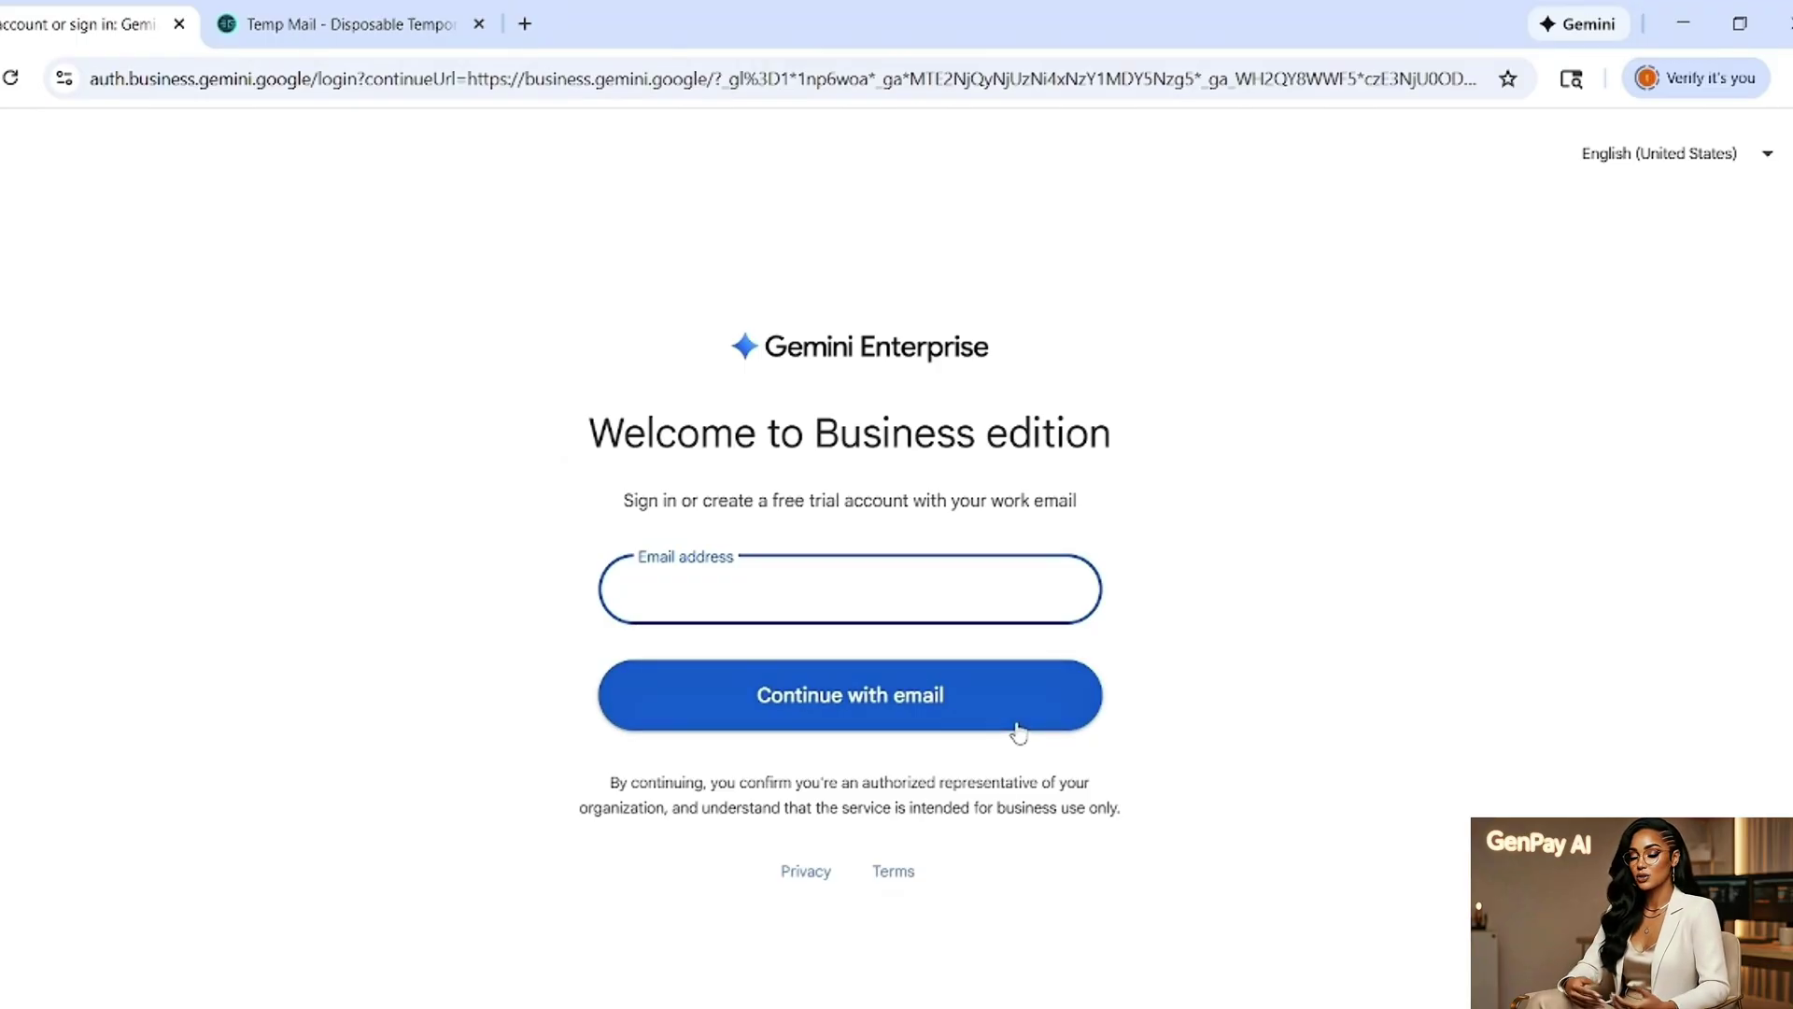
- Paste the temporary work email and continue with email to request the verification code
key("ctrl+v")
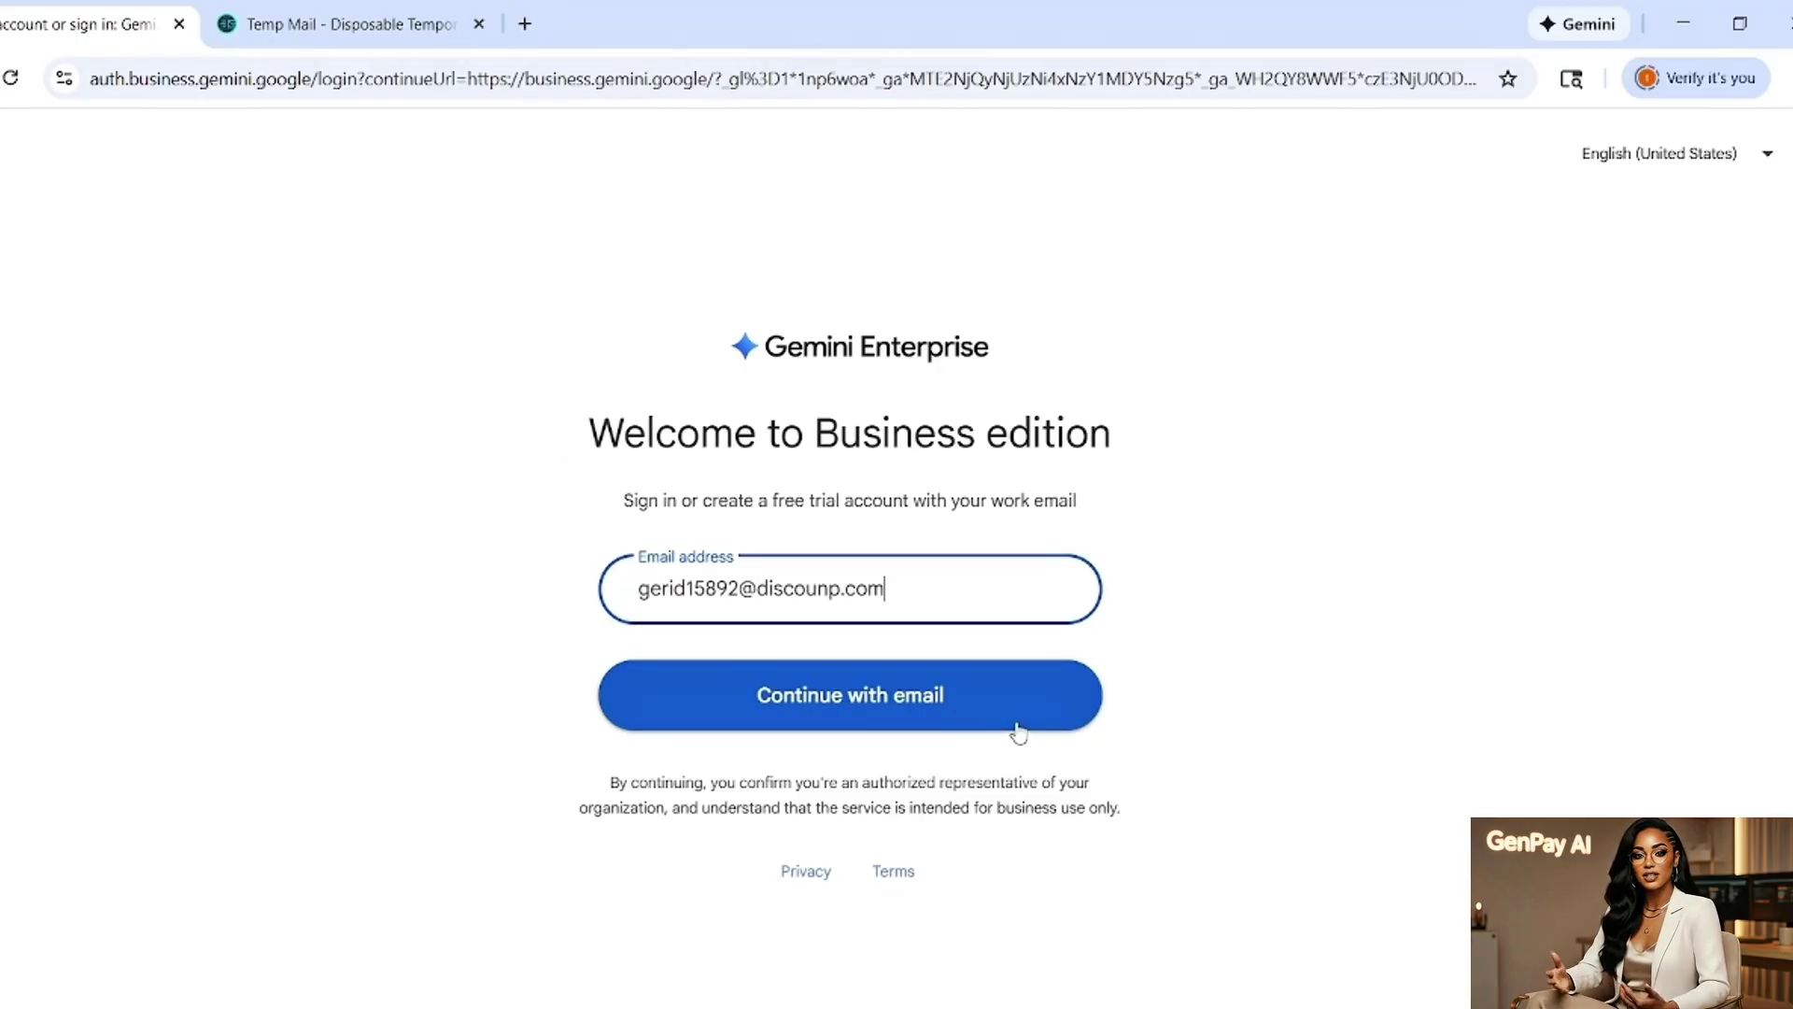
left_click(947, 706)
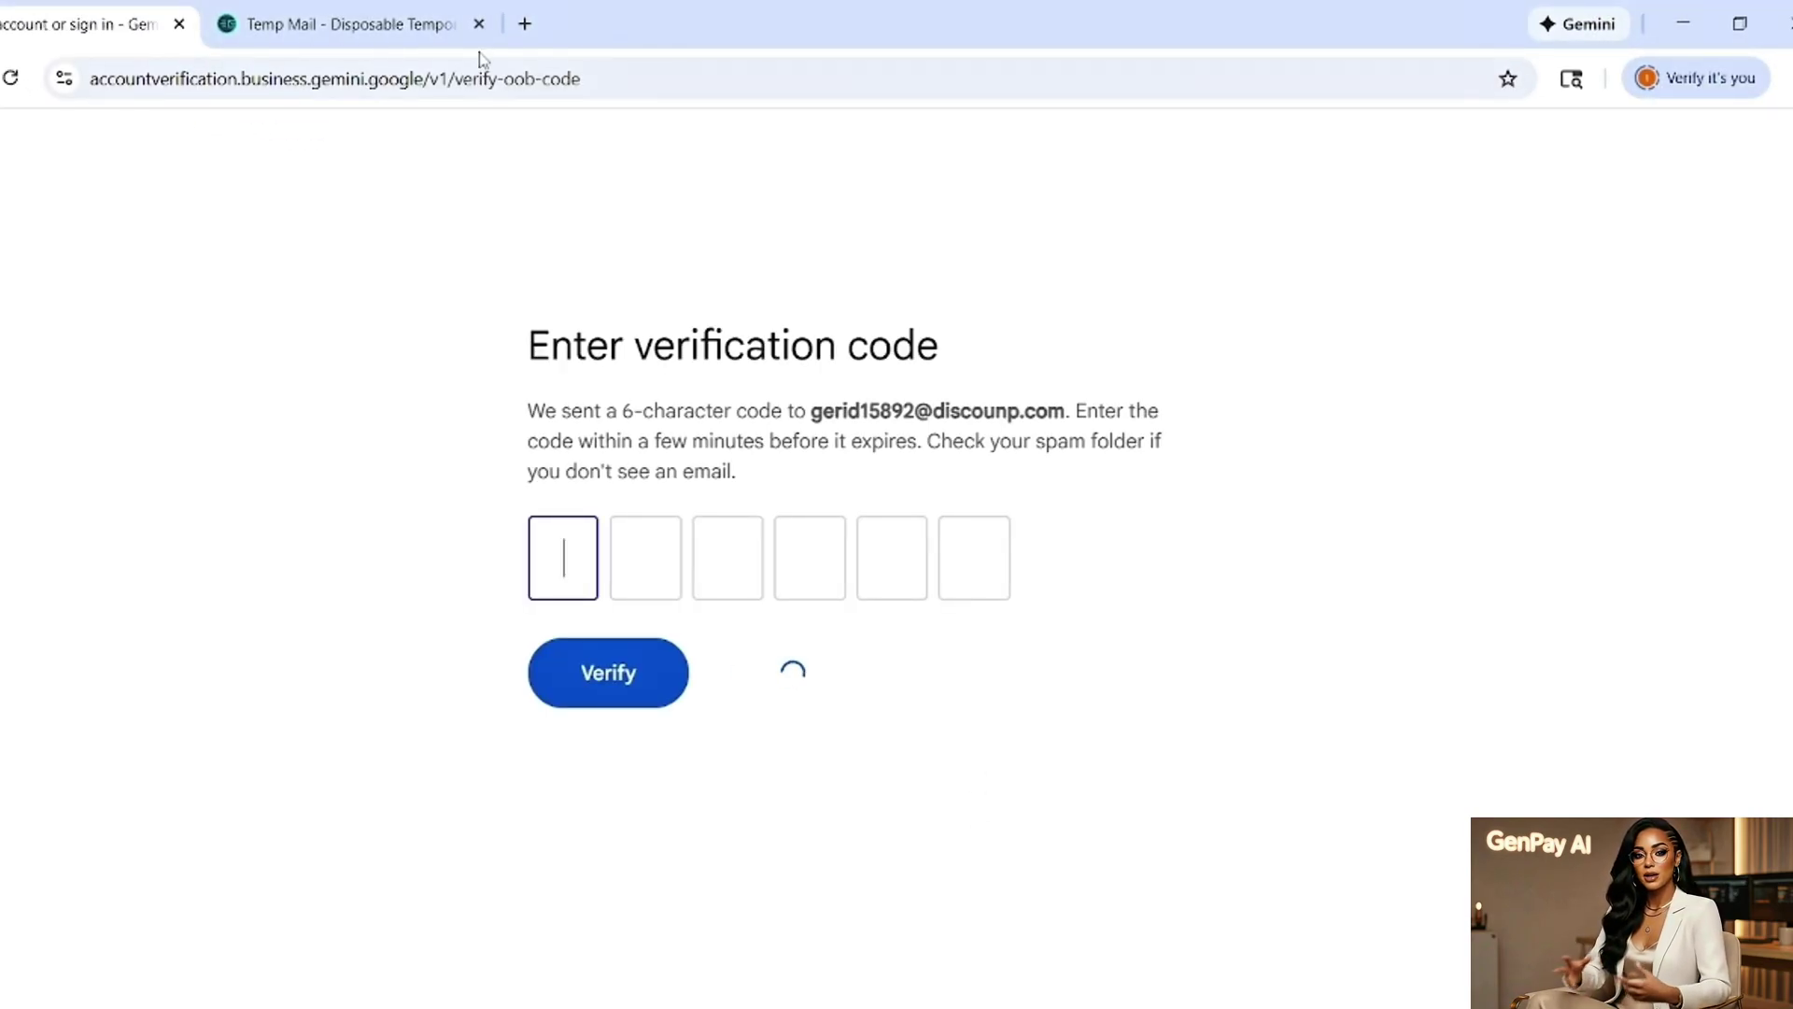
left_click(338, 8)
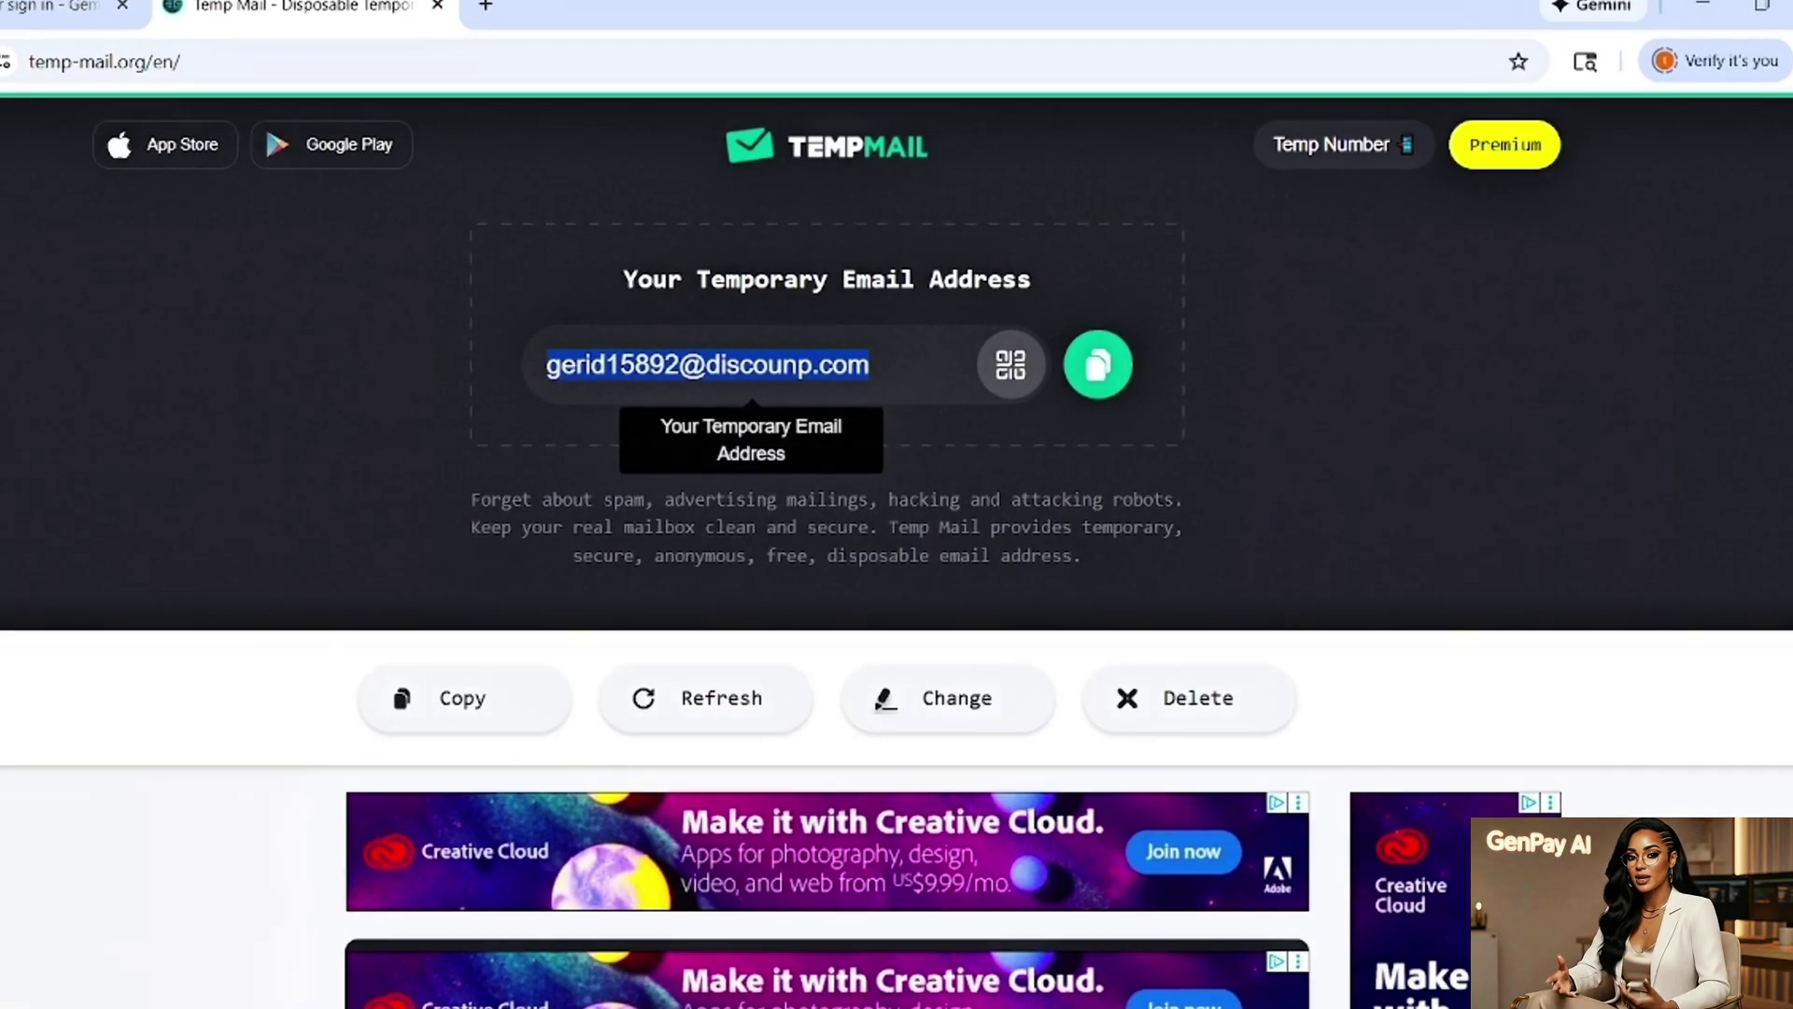
double_click(827, 691)
key("ctrl+c")
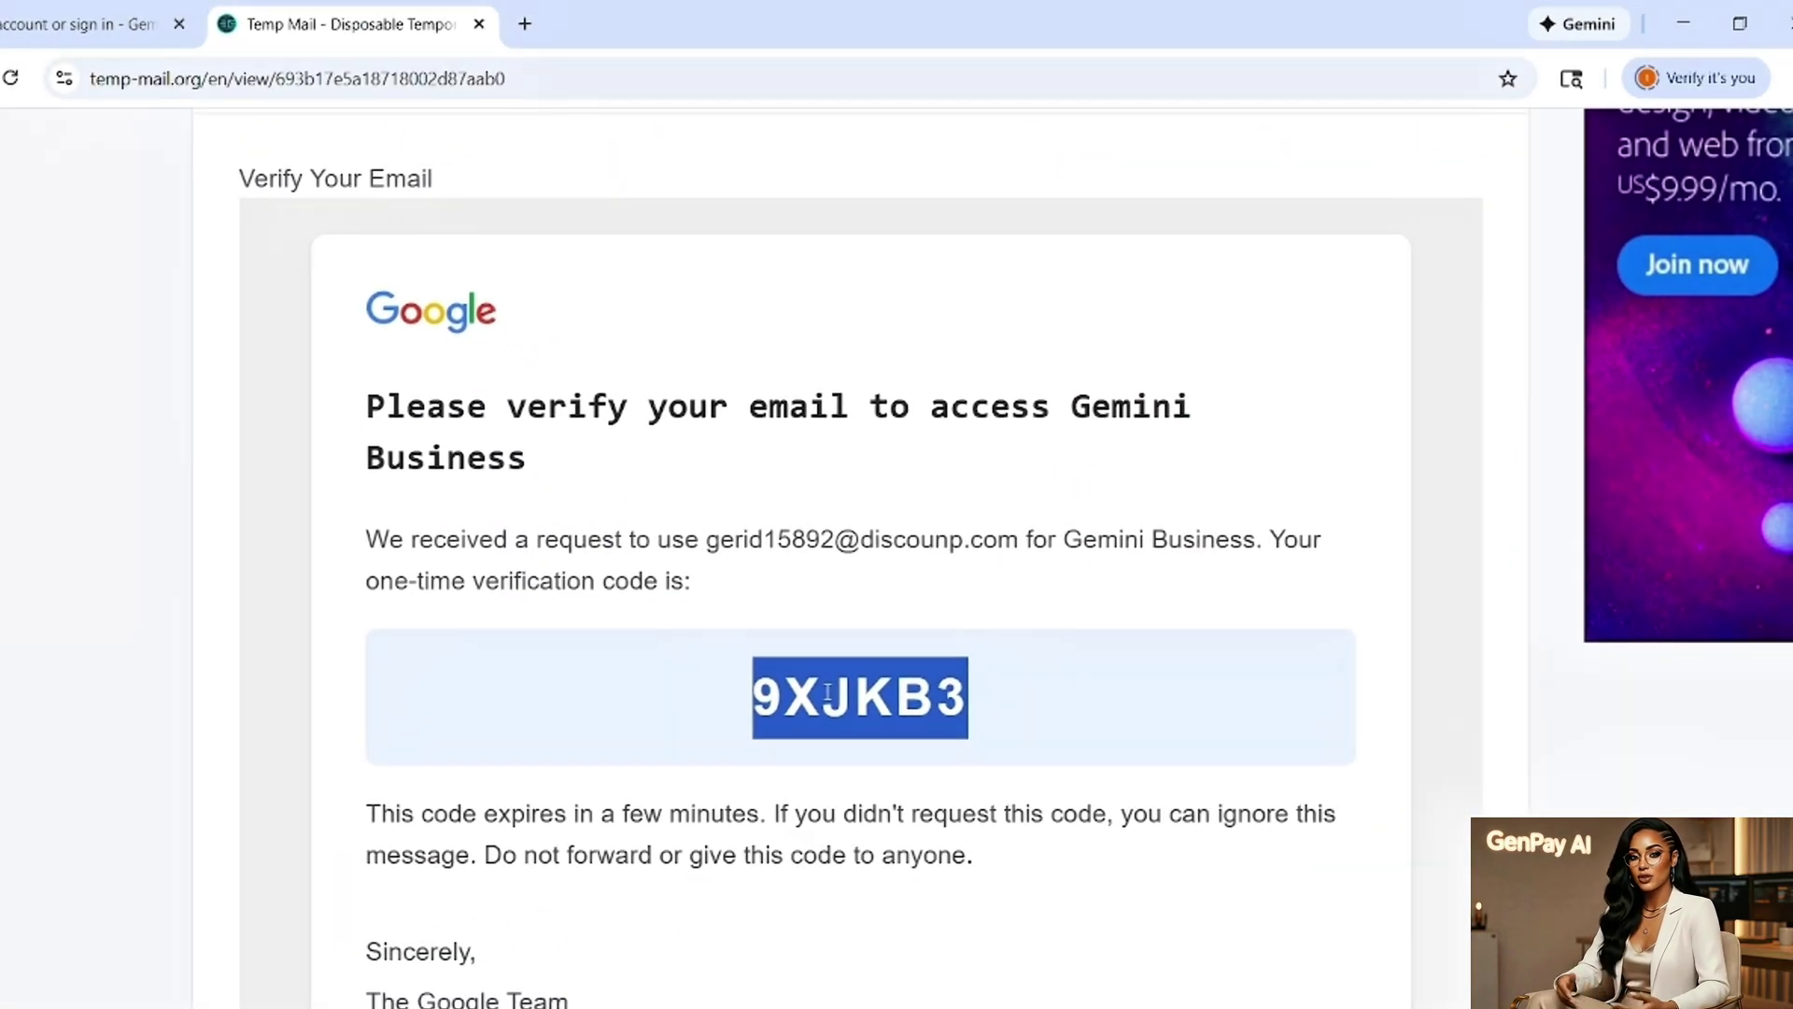
right_click(827, 691)
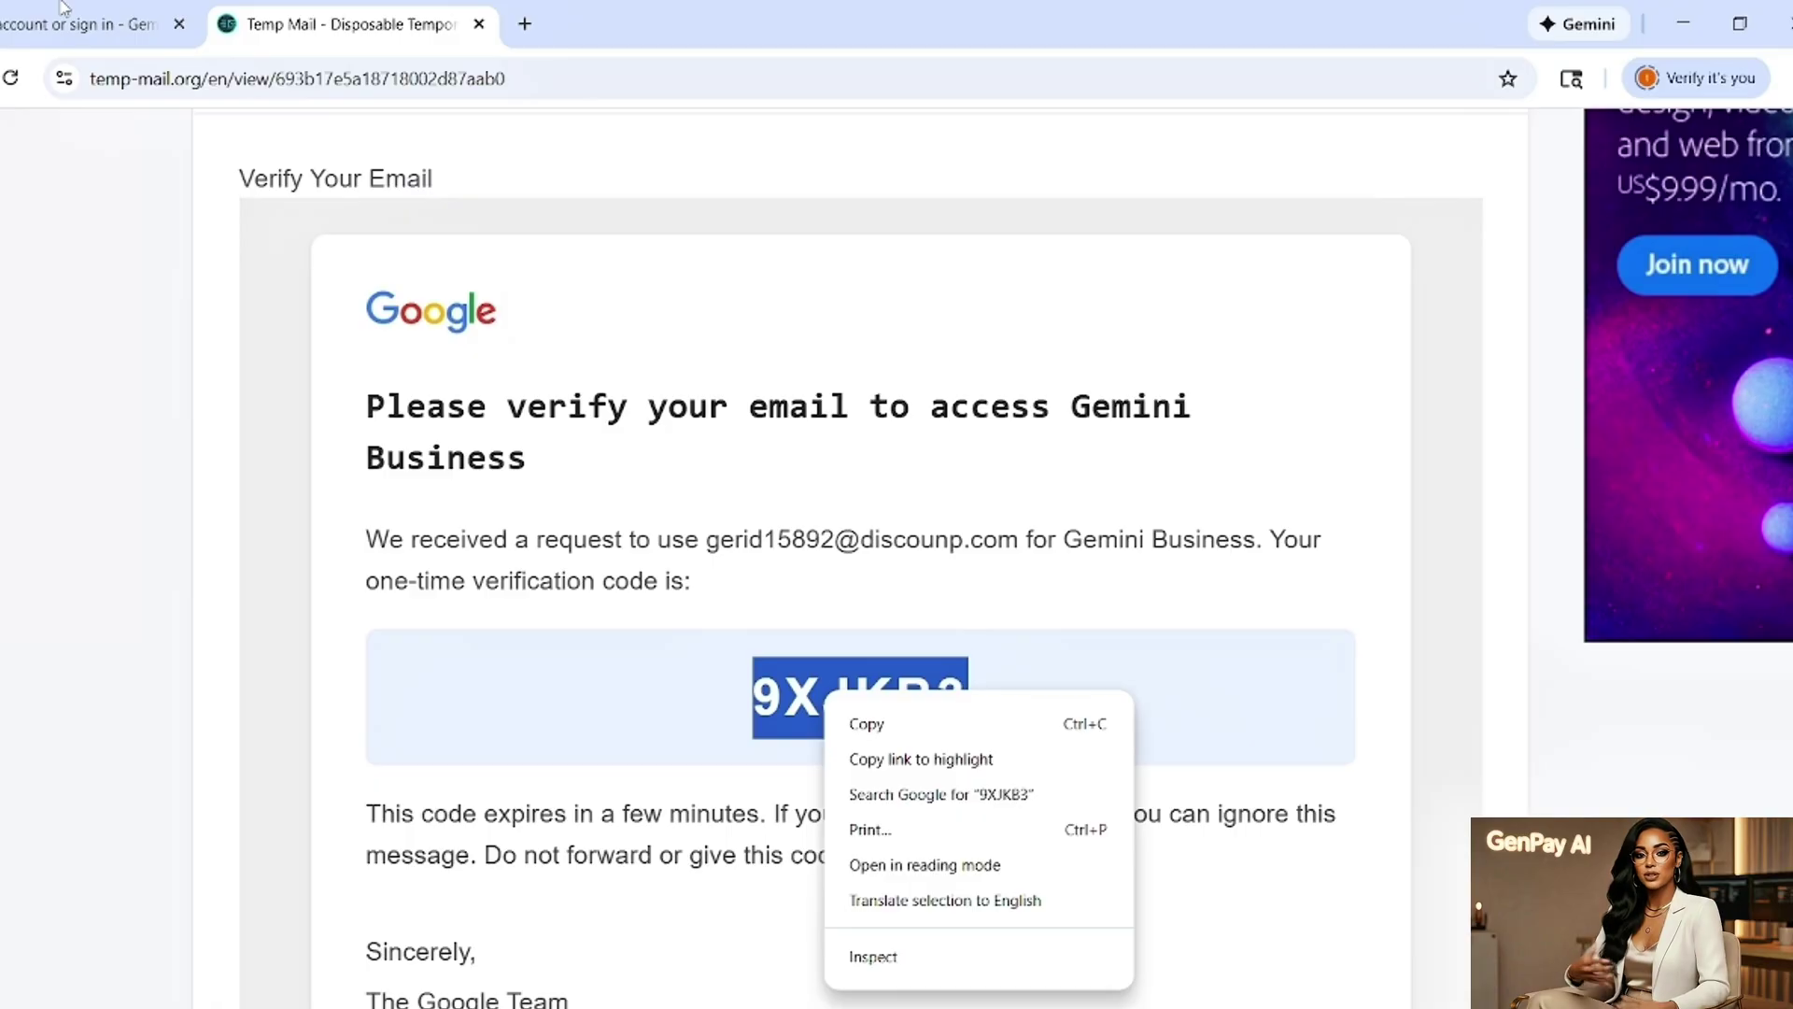
key("Escape")
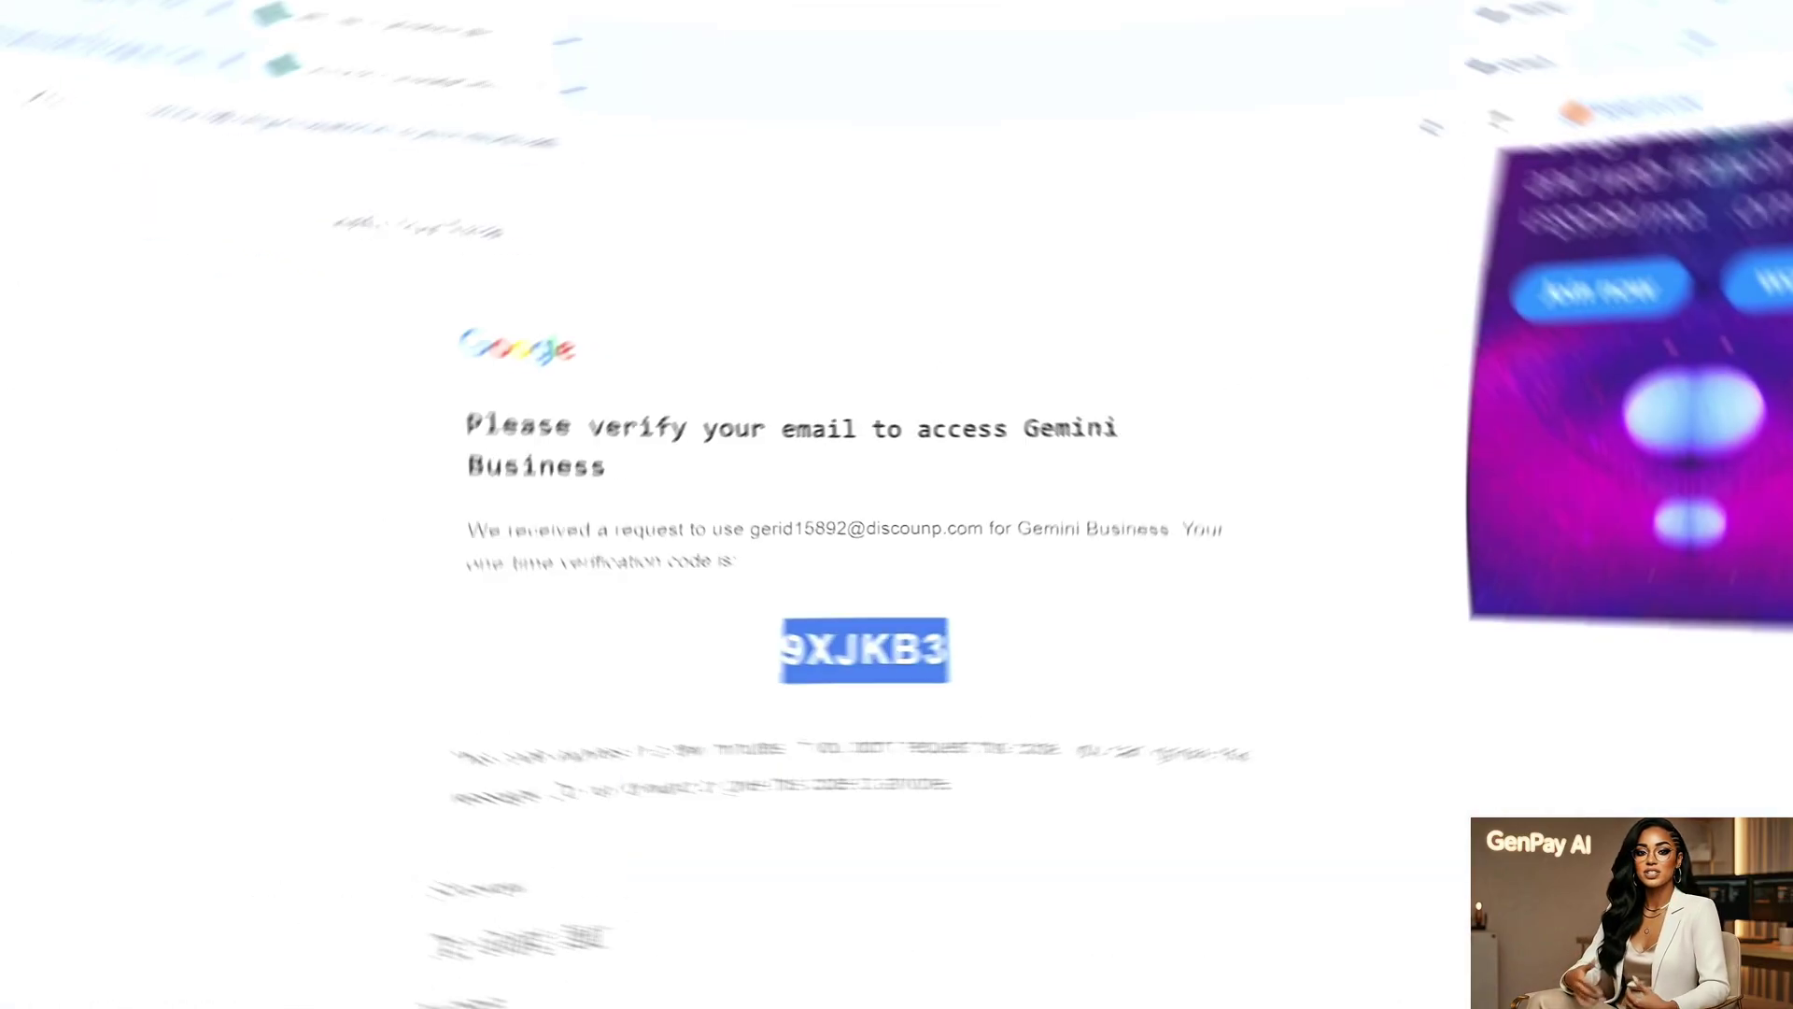
left_click(64, 7)
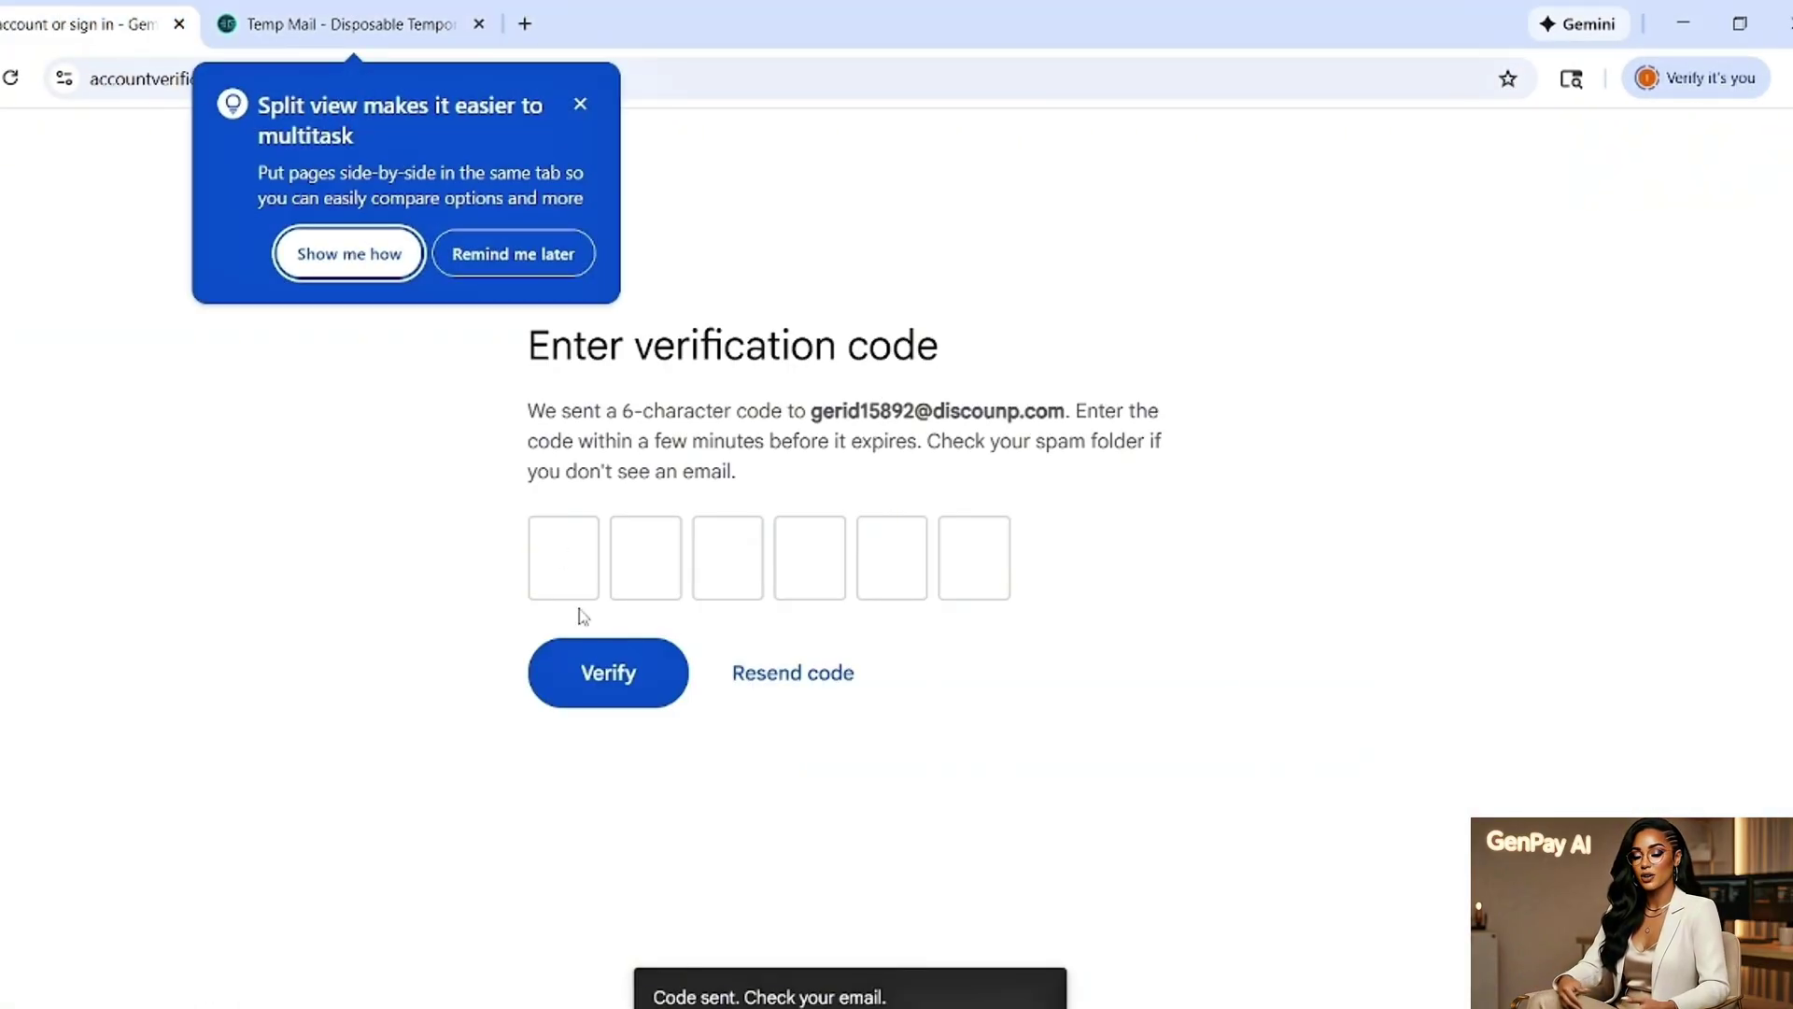
- Dismiss the split-view tip, paste the verification code into the boxes and verify it
left_click(588, 110)
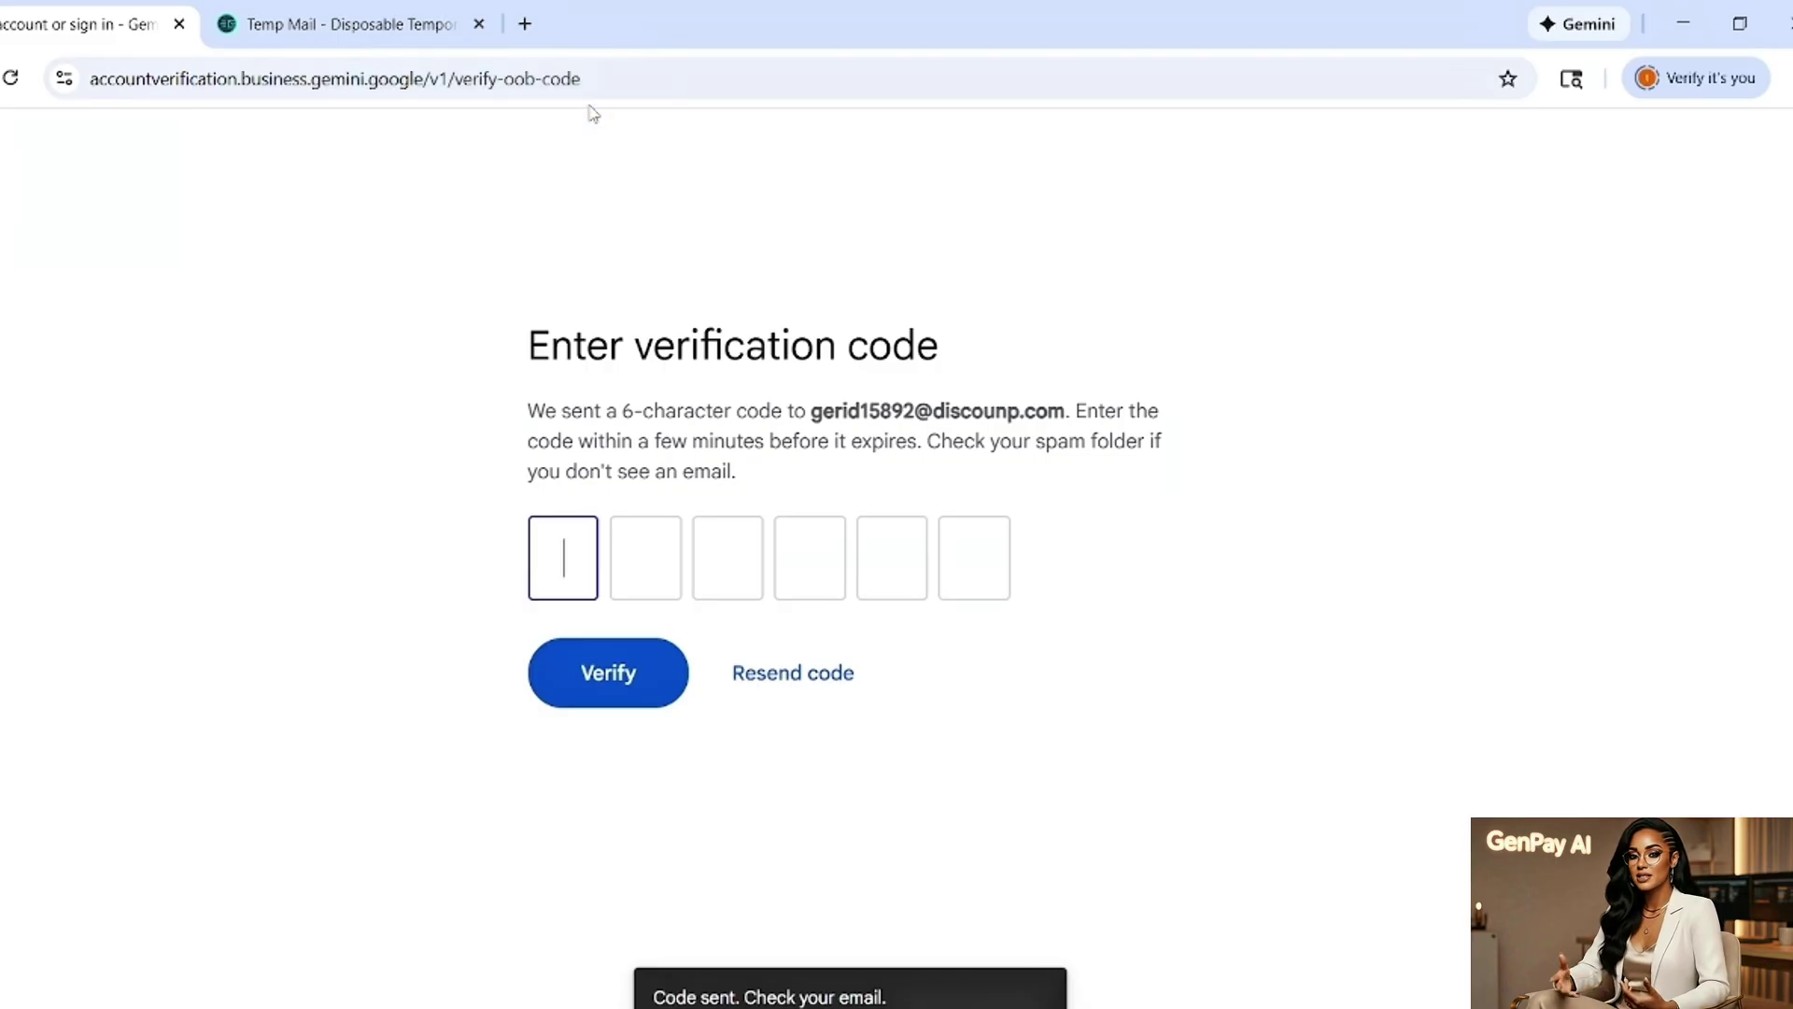
key("ctrl+v")
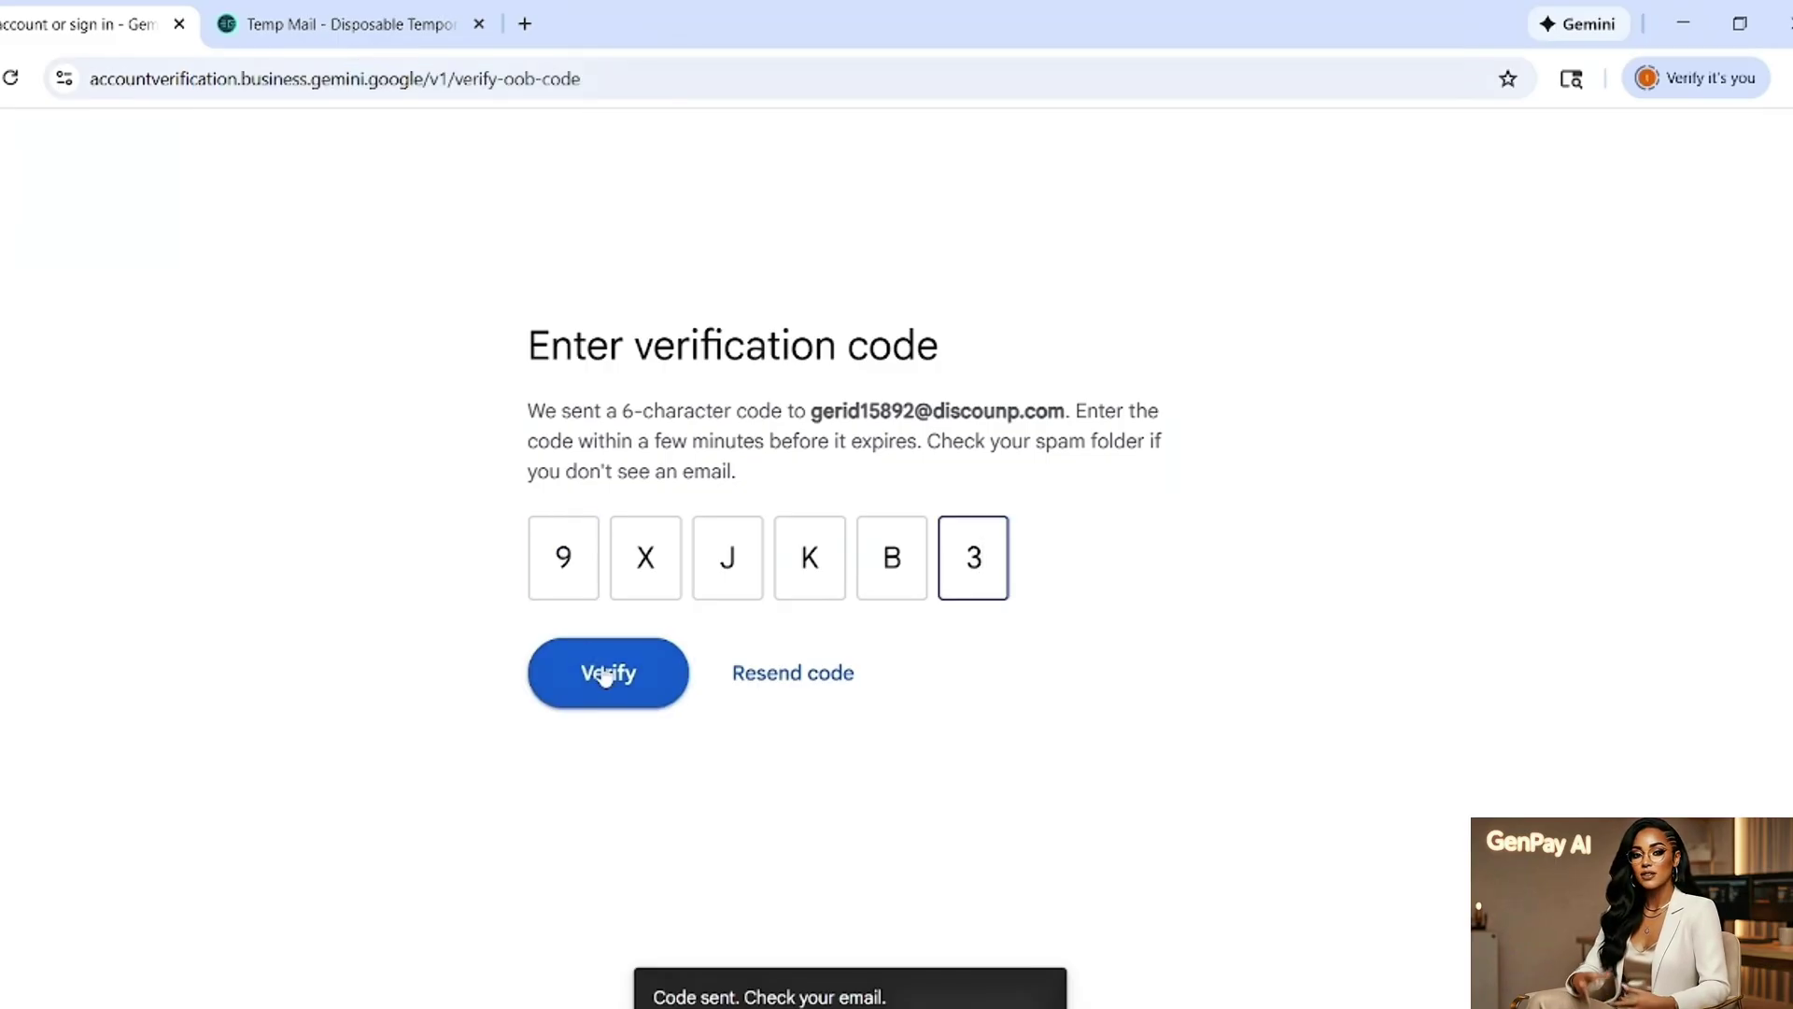
left_click(613, 678)
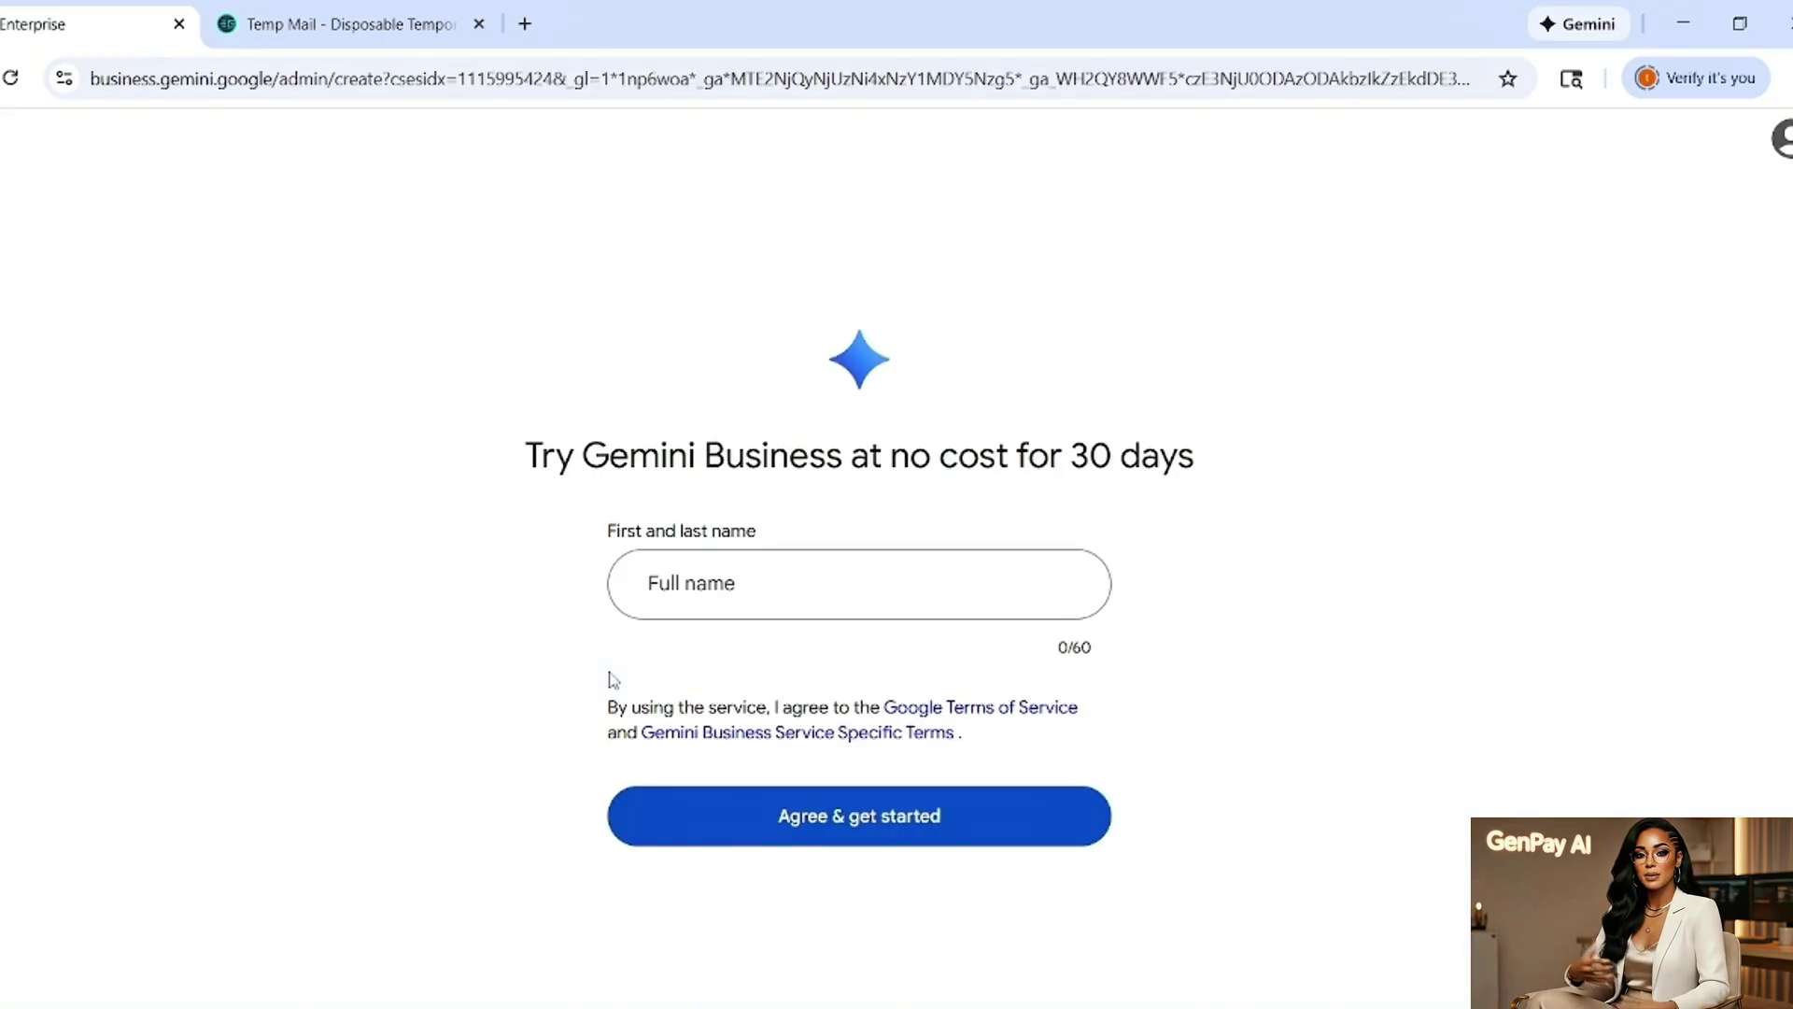
- Enter the account holder's full name and agree to start the Business free trial
left_click(753, 588)
type("Gen")
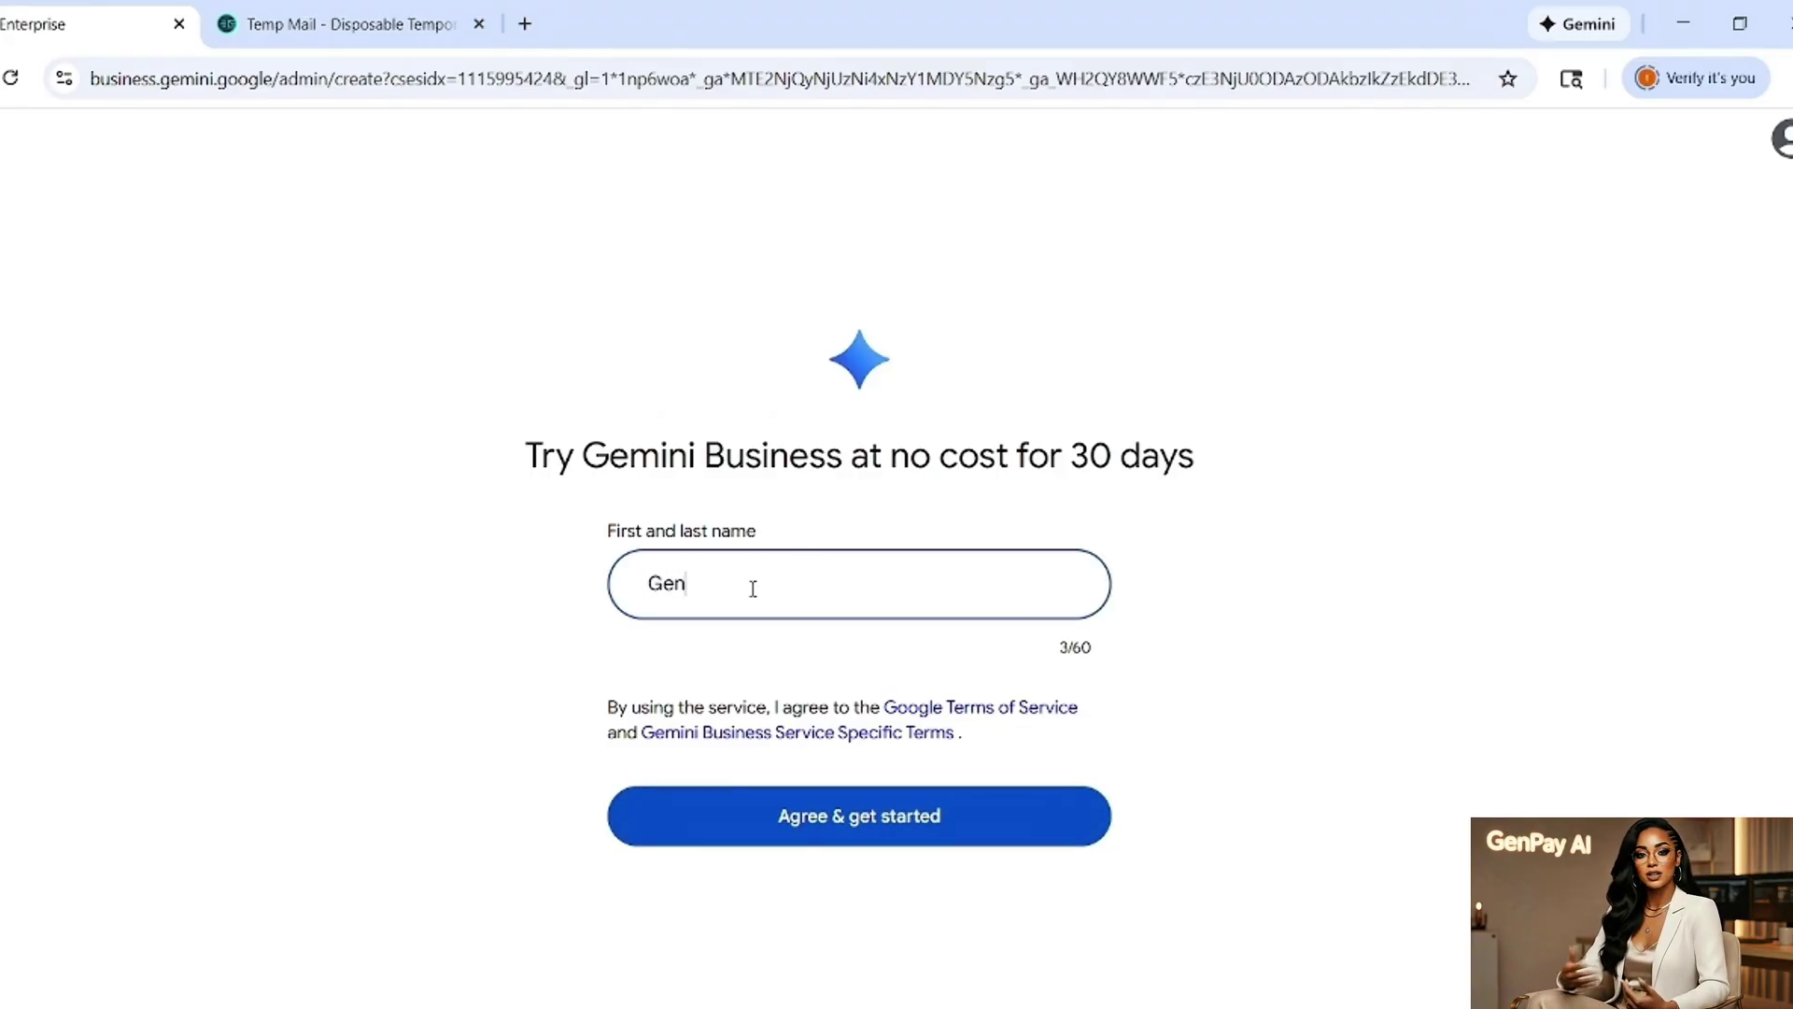
left_click(902, 823)
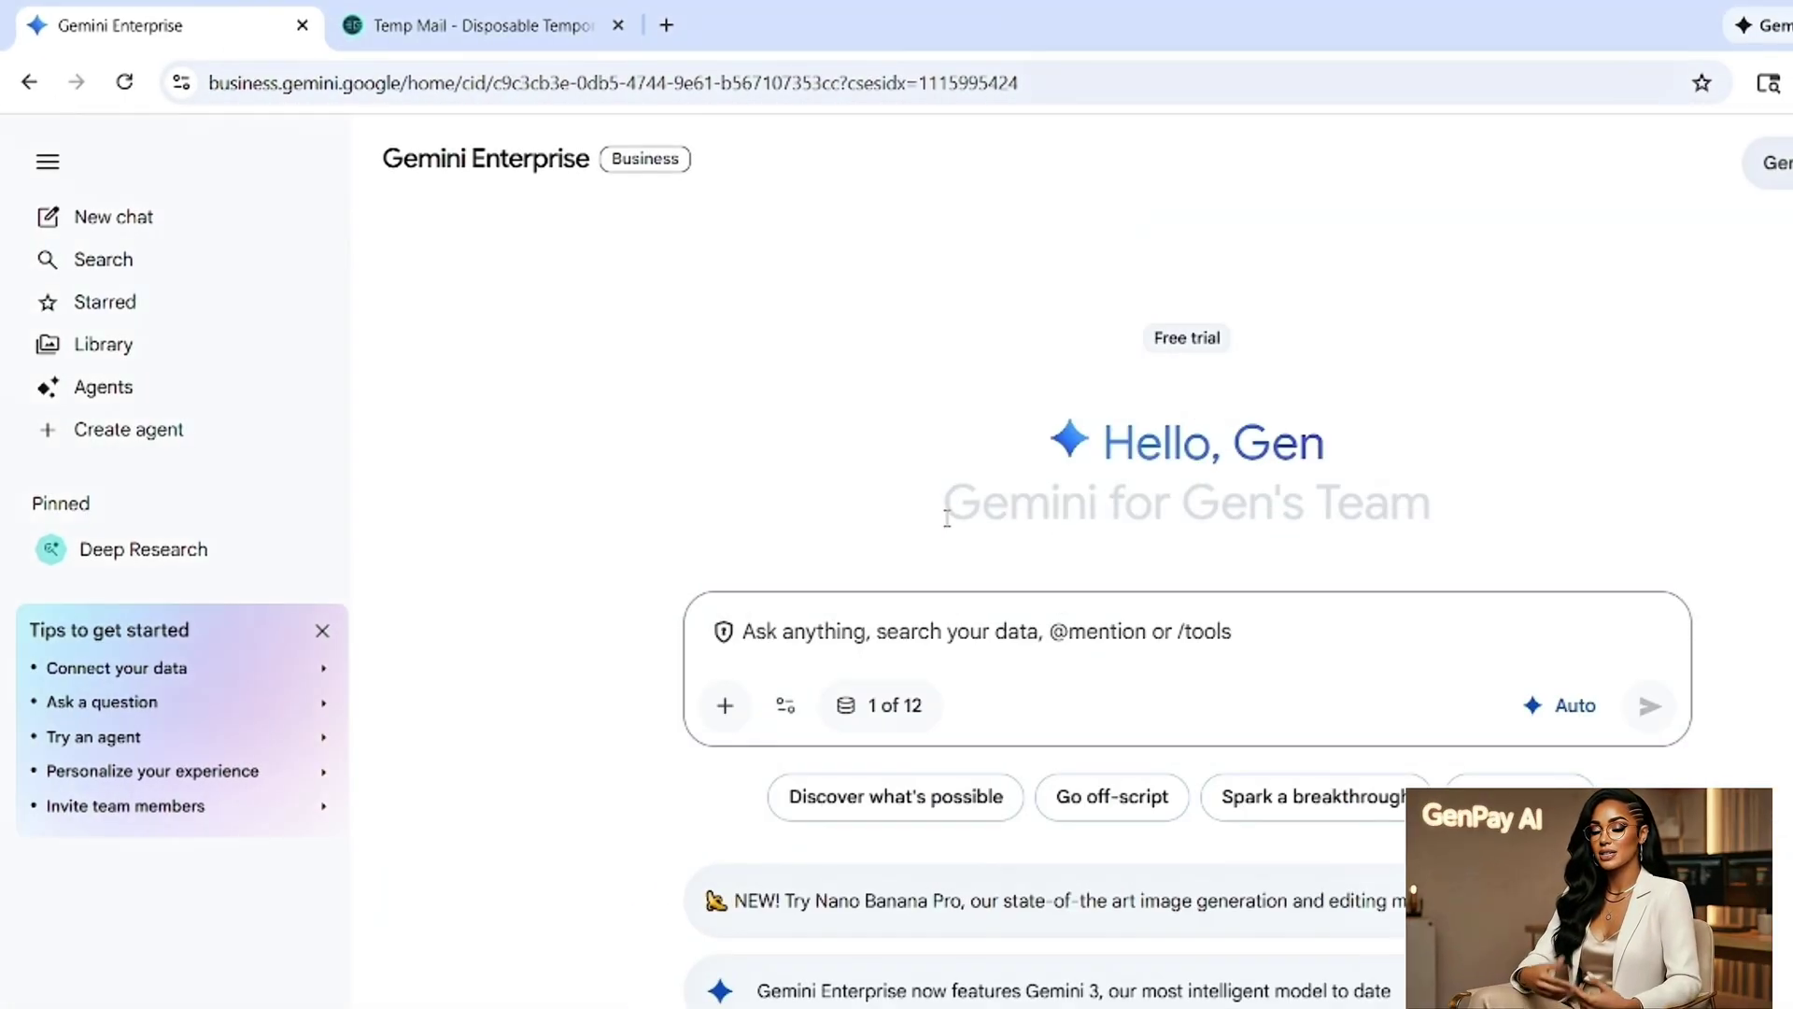
- Switch the prompt to Generate video and submit the 8-second 16:9 snowy-city winter vlog prompt
left_click(787, 709)
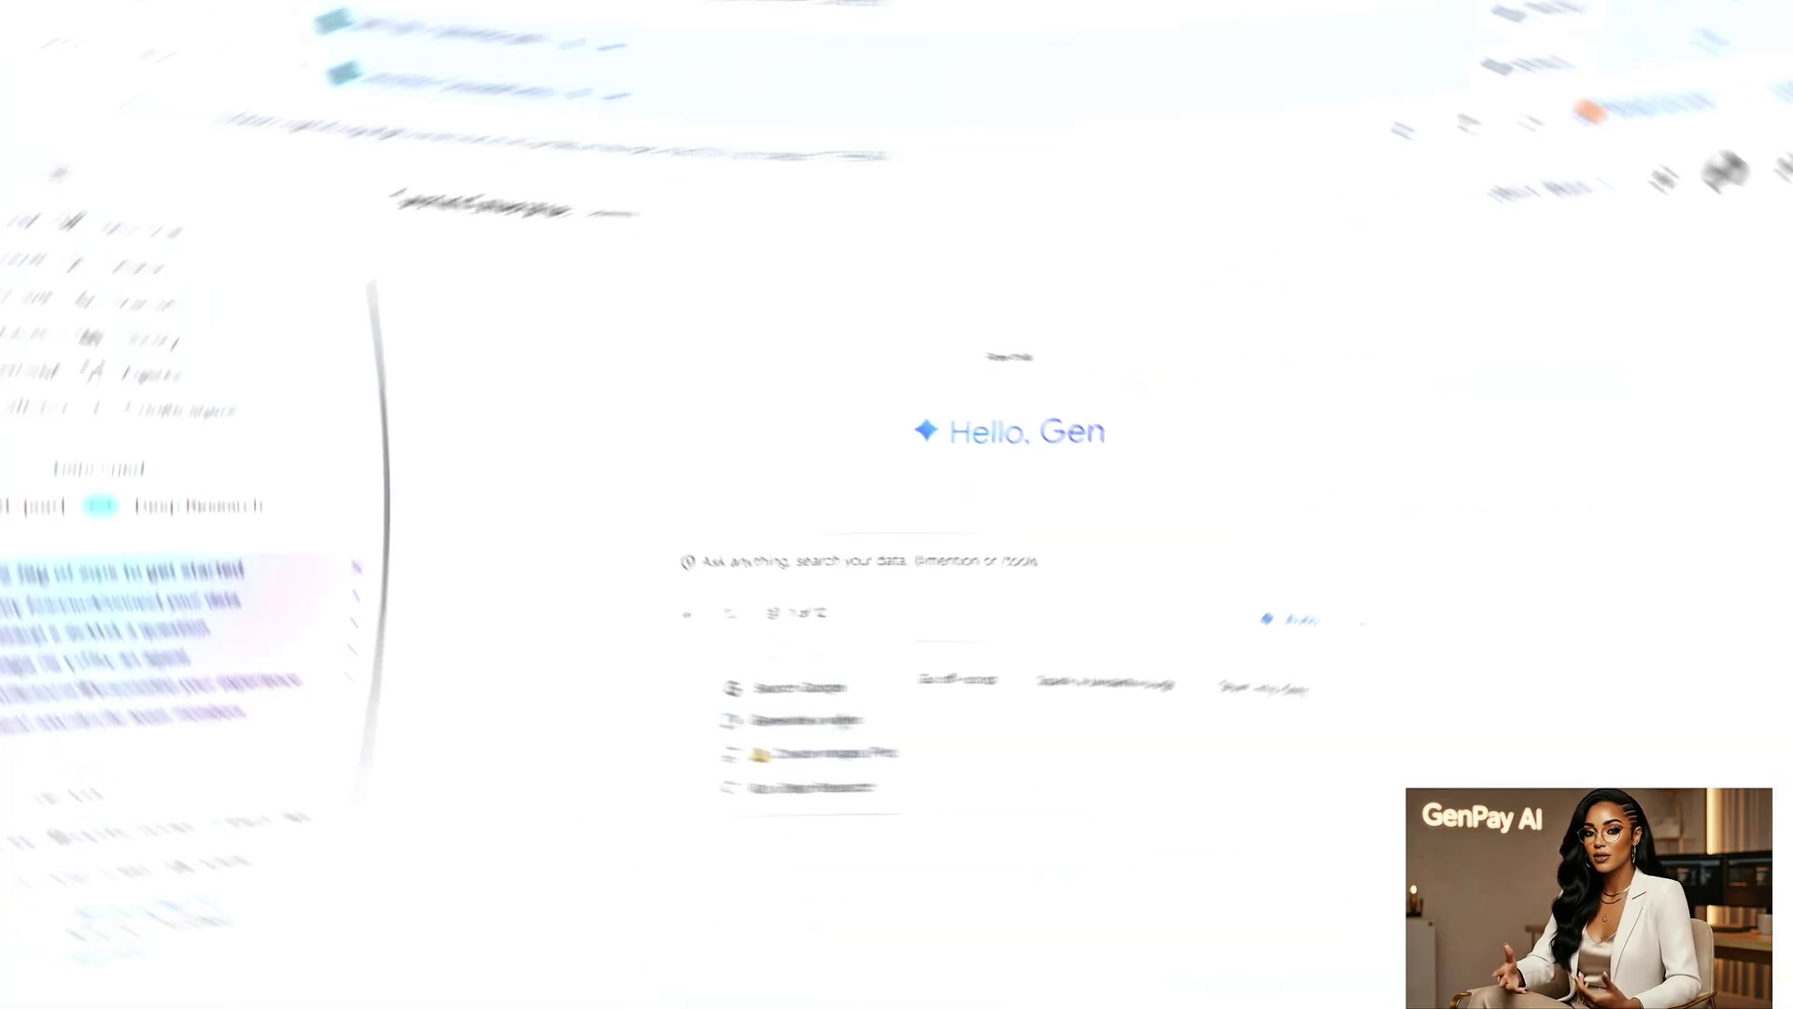
left_click(803, 719)
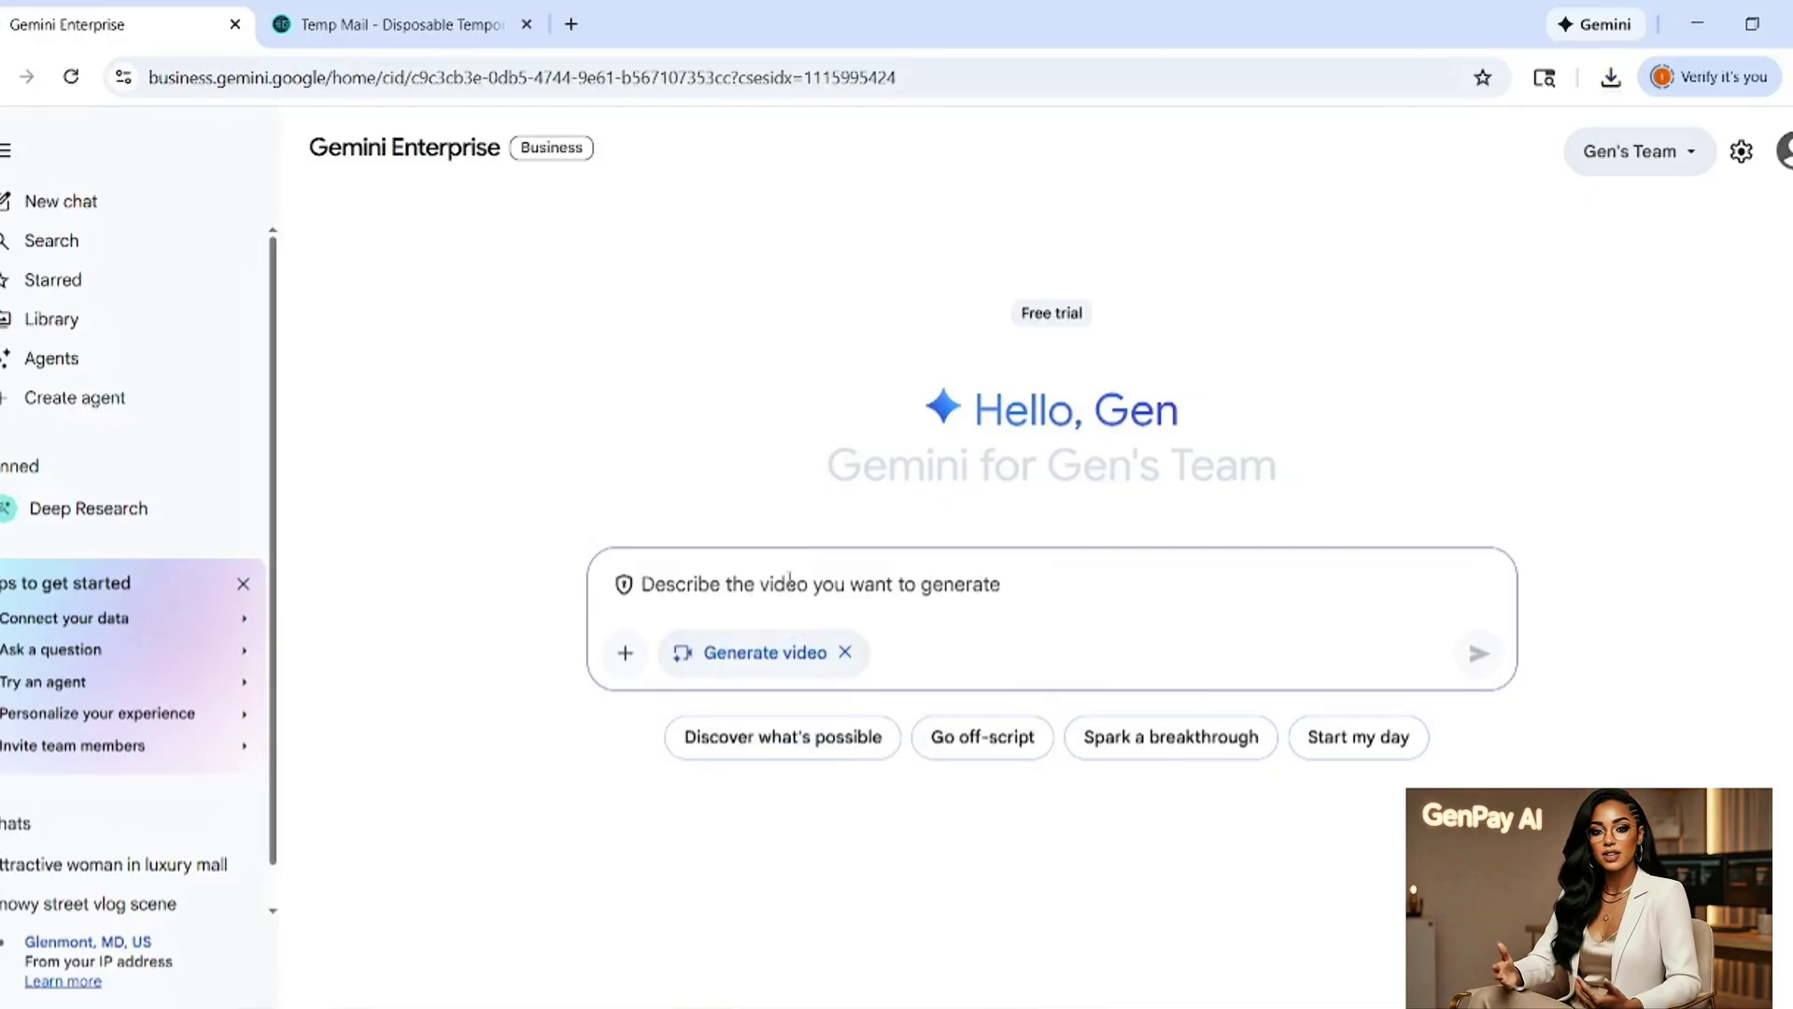
key("ctrl+v")
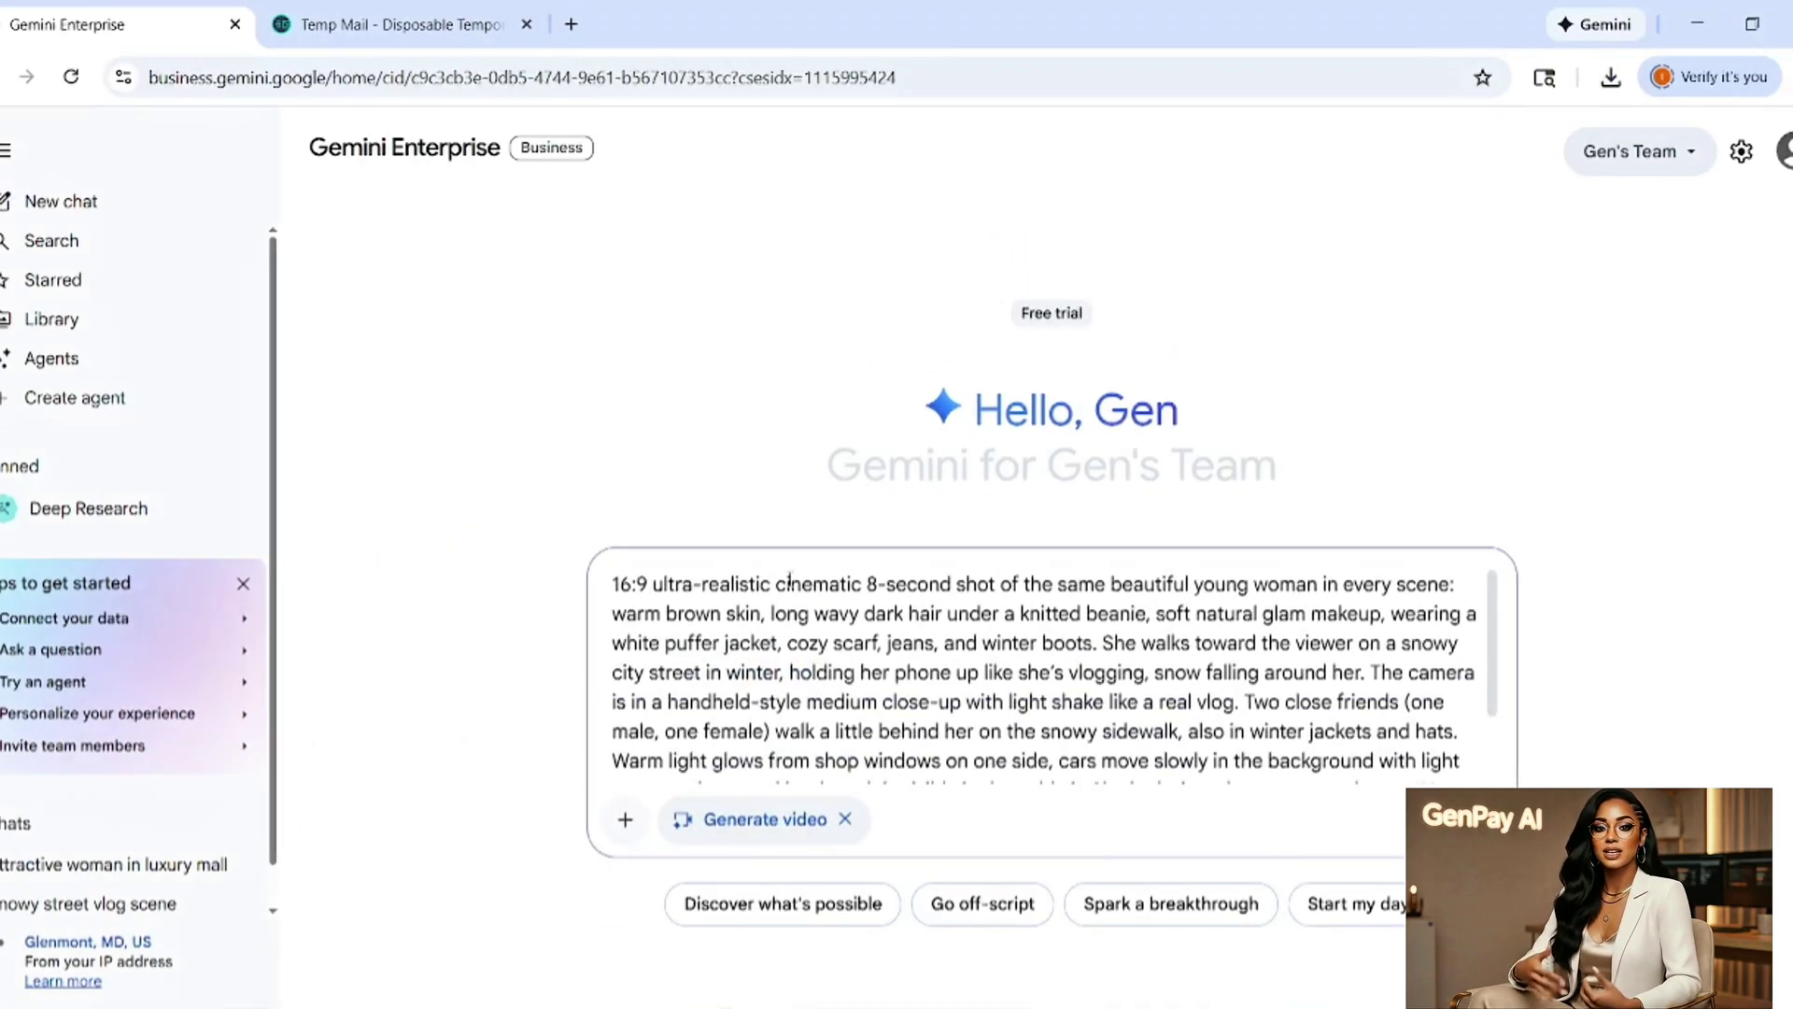
scroll(1043, 656, "down", 2)
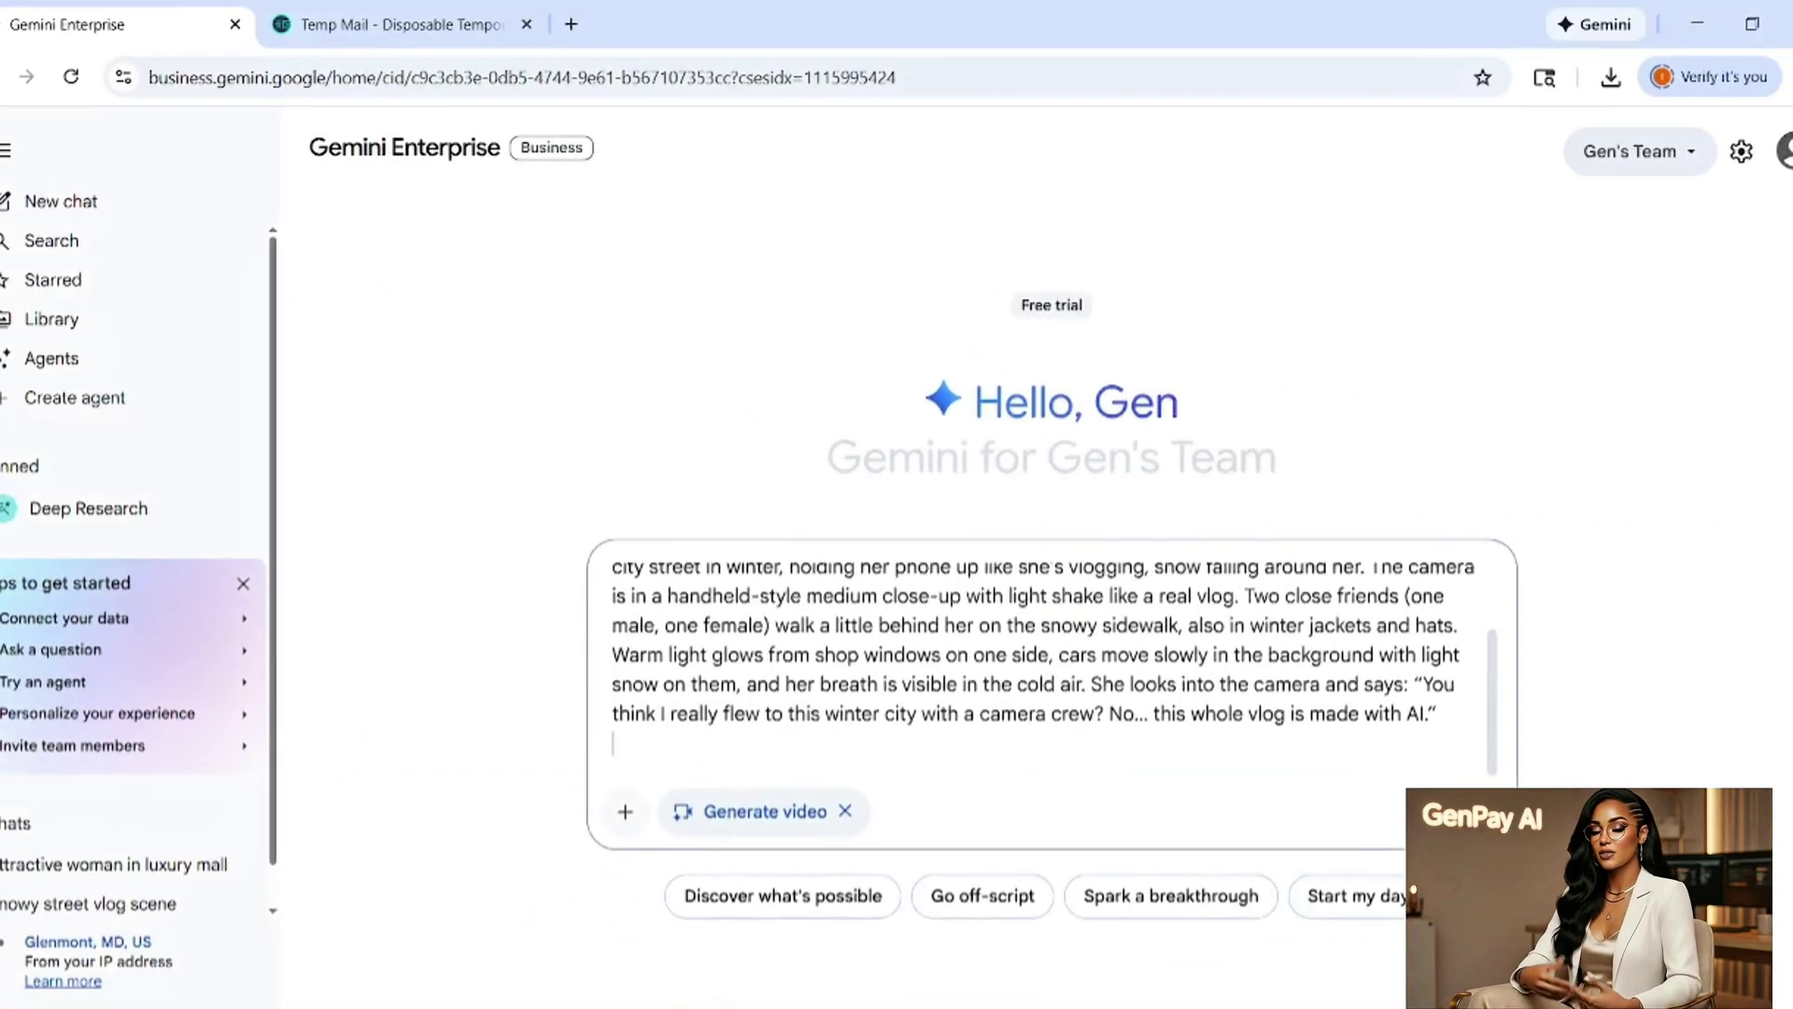
key("Return")
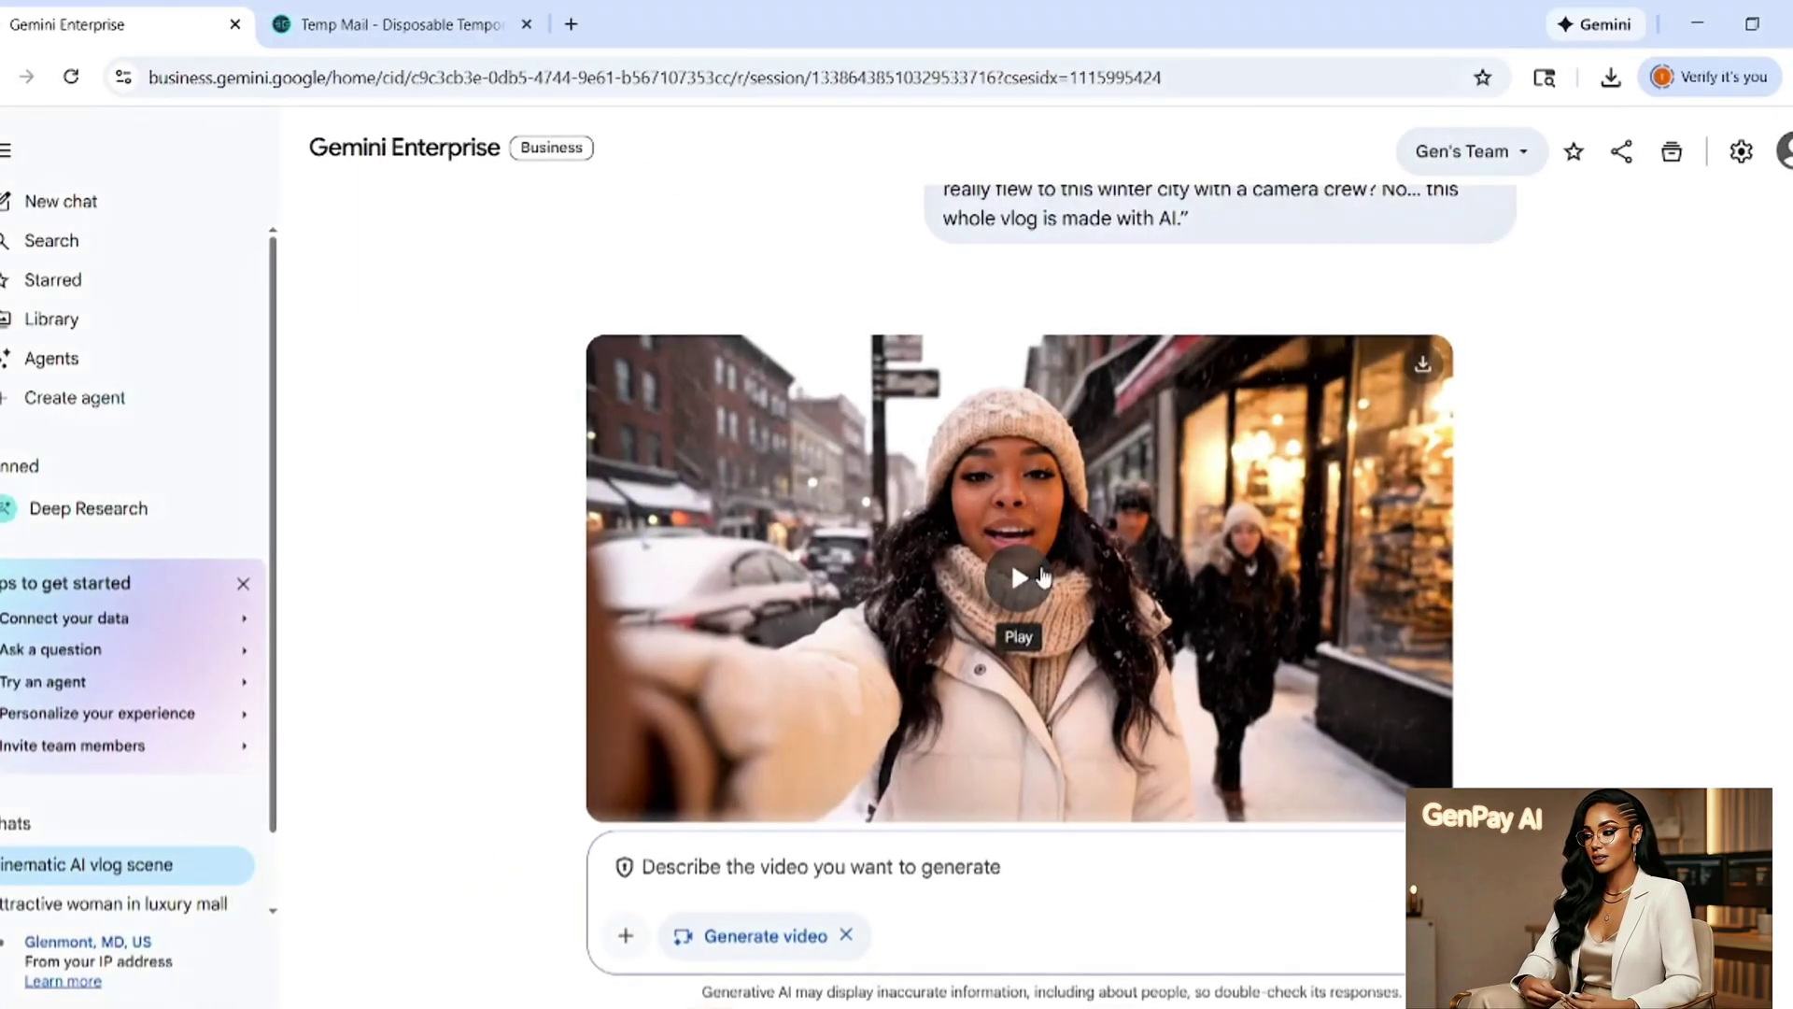
- Play and replay the 8-second snowy-street vlog clip, then exit the full-page view
left_click(1041, 576)
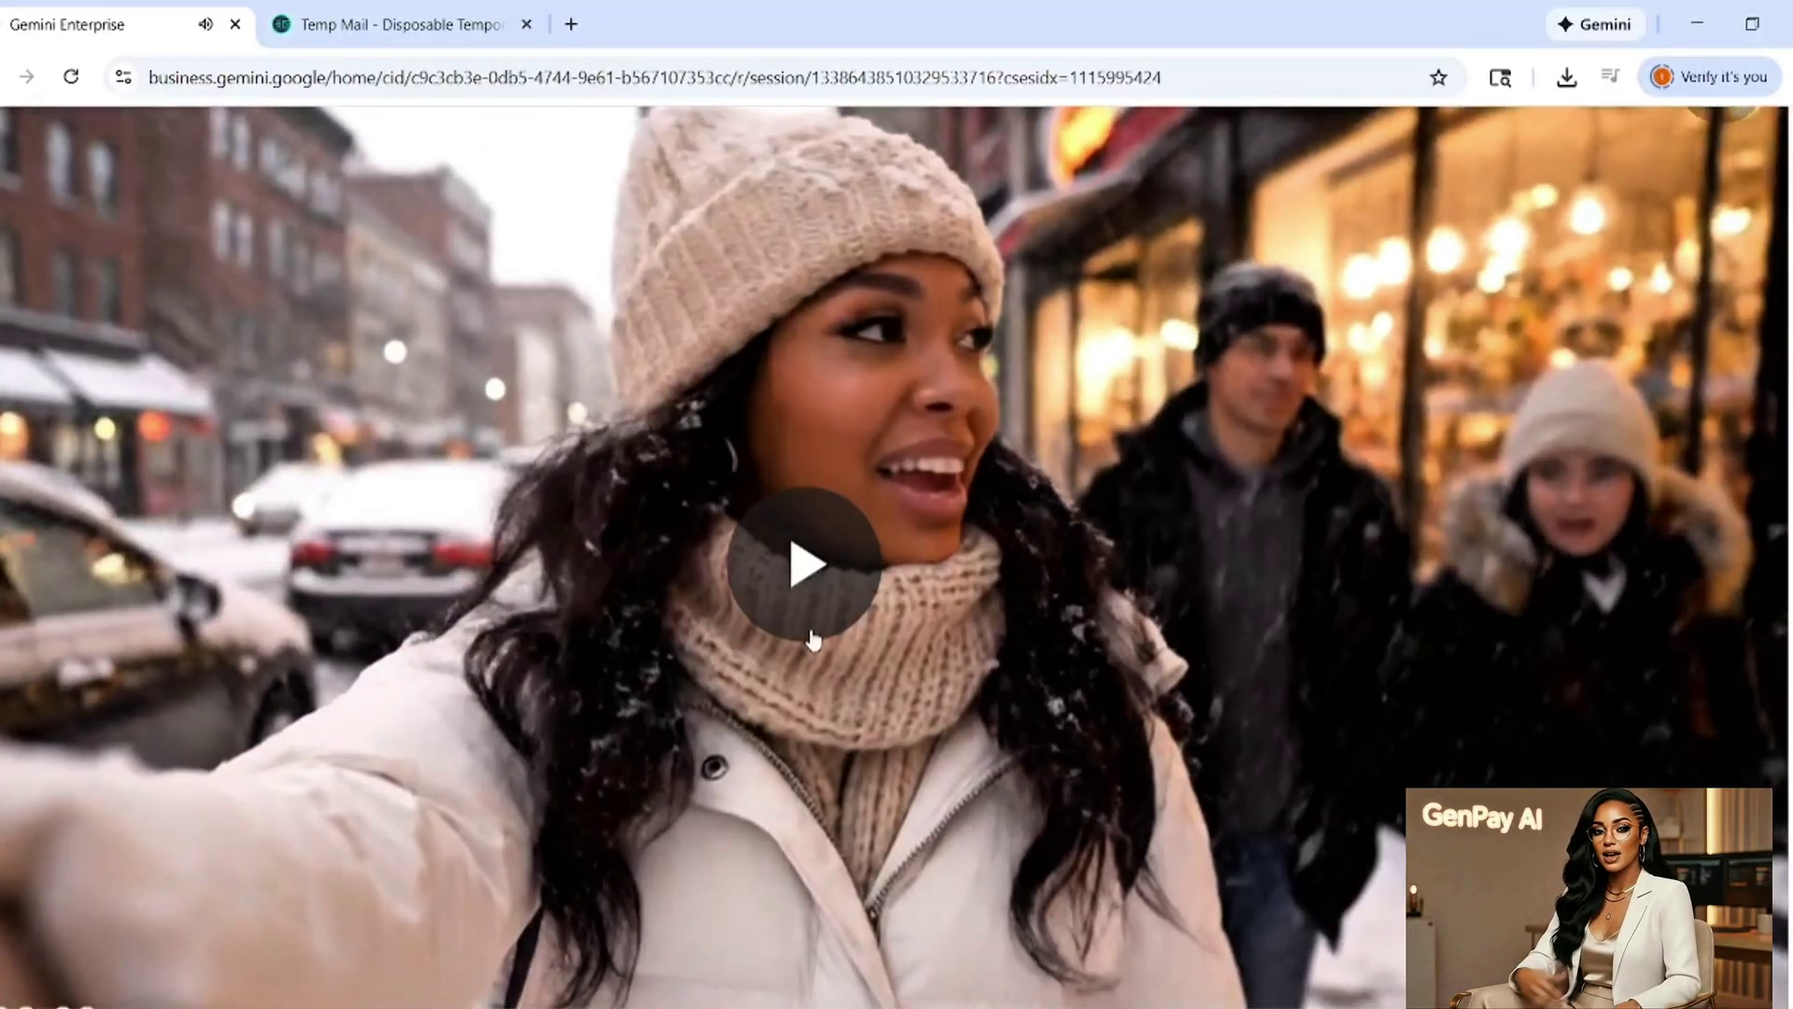
left_click(819, 591)
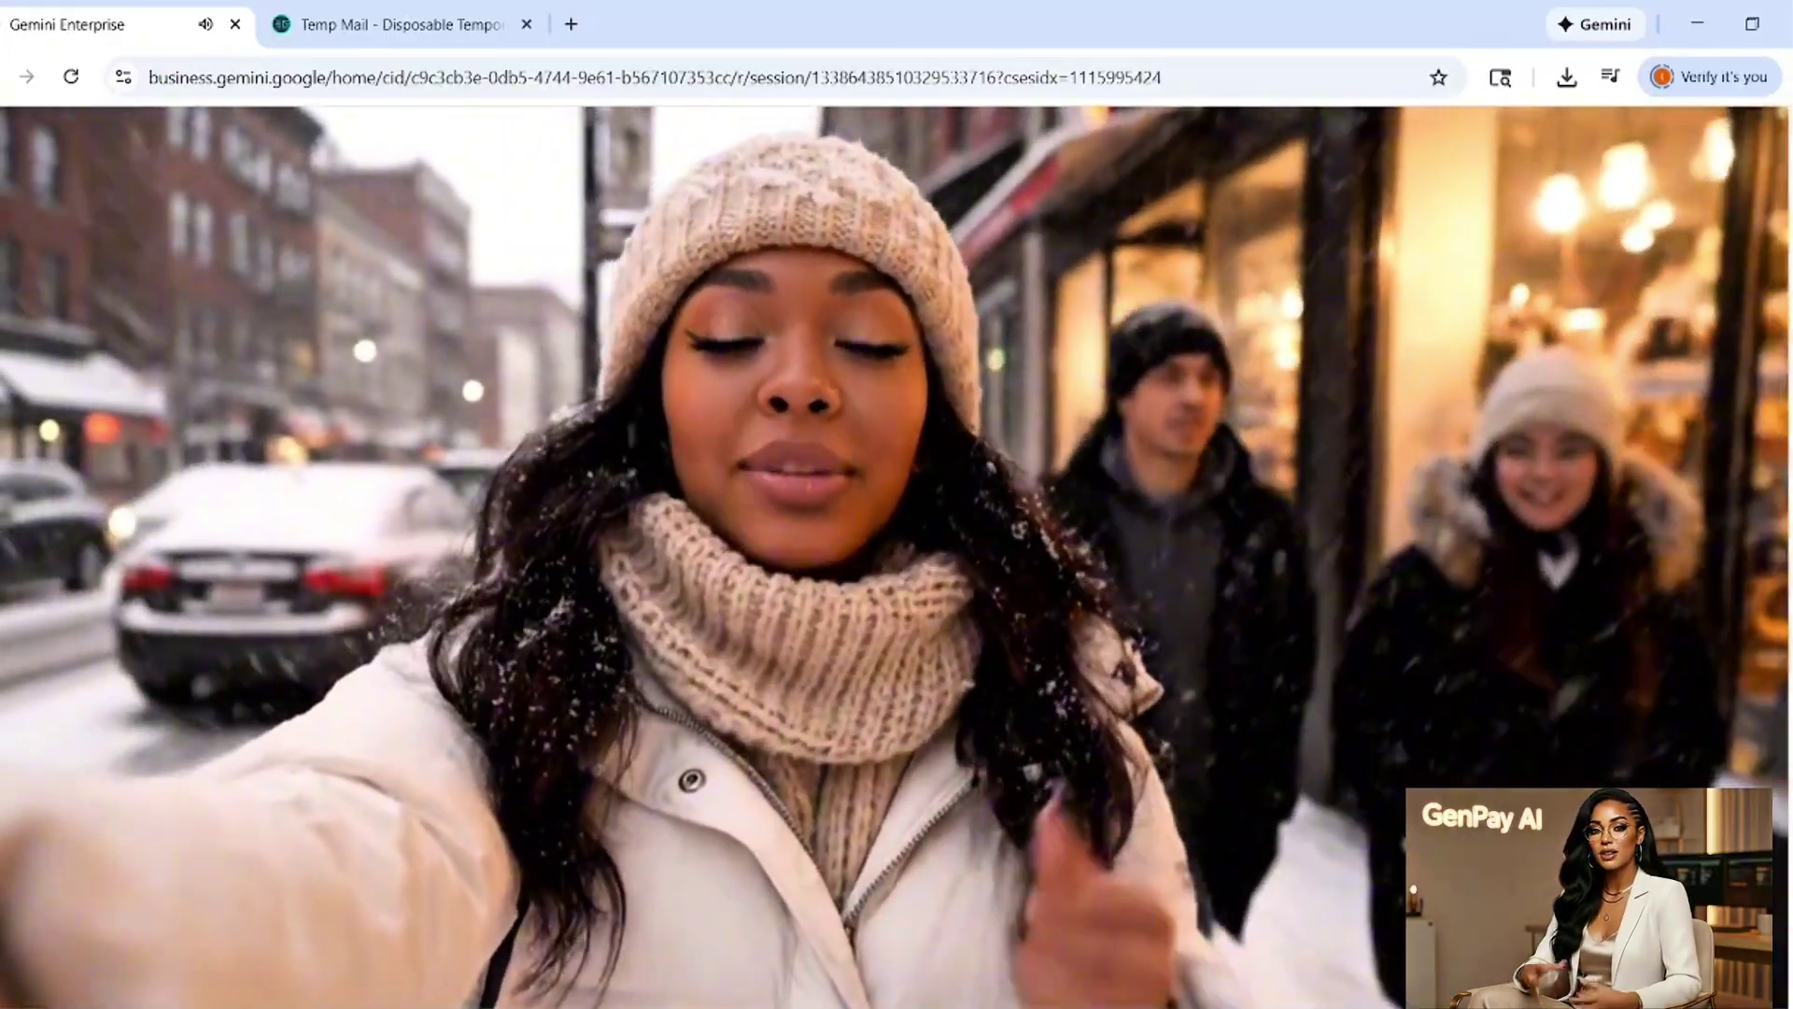
key("Escape")
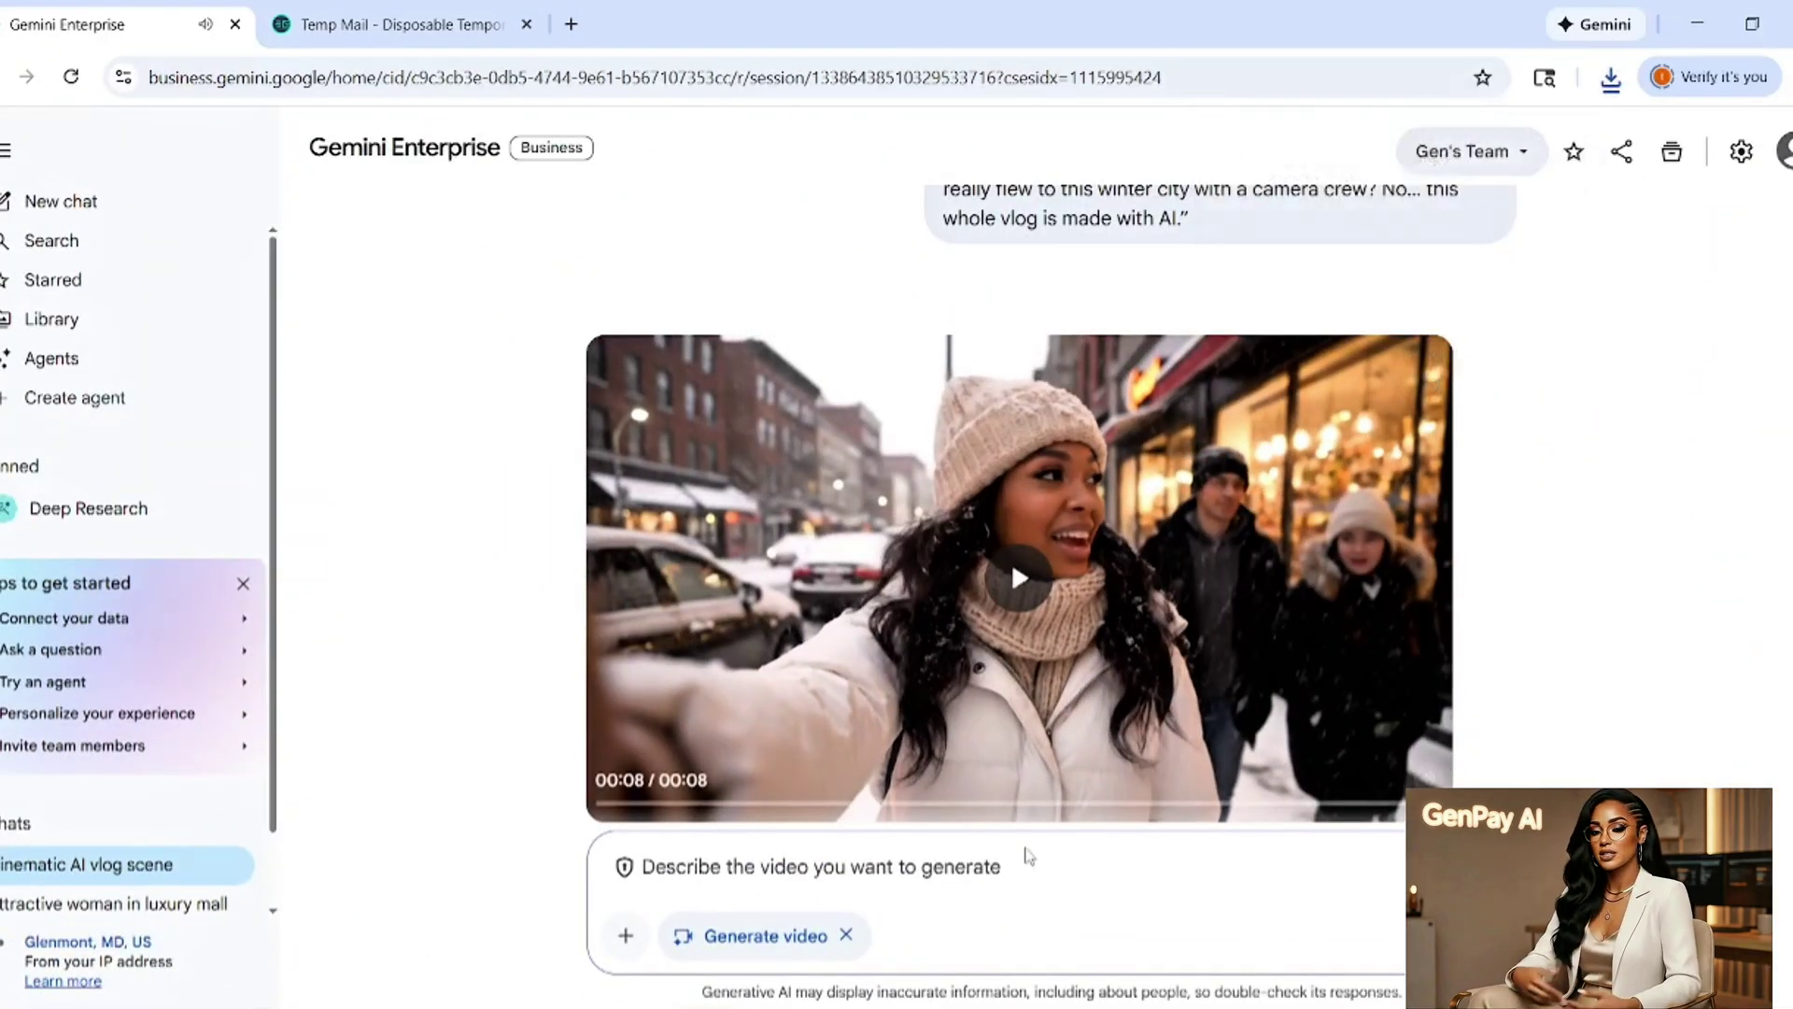
- Submit the Scene 2 snowy-park prompt of the woman with friends and scroll to its clip
key("ctrl+v")
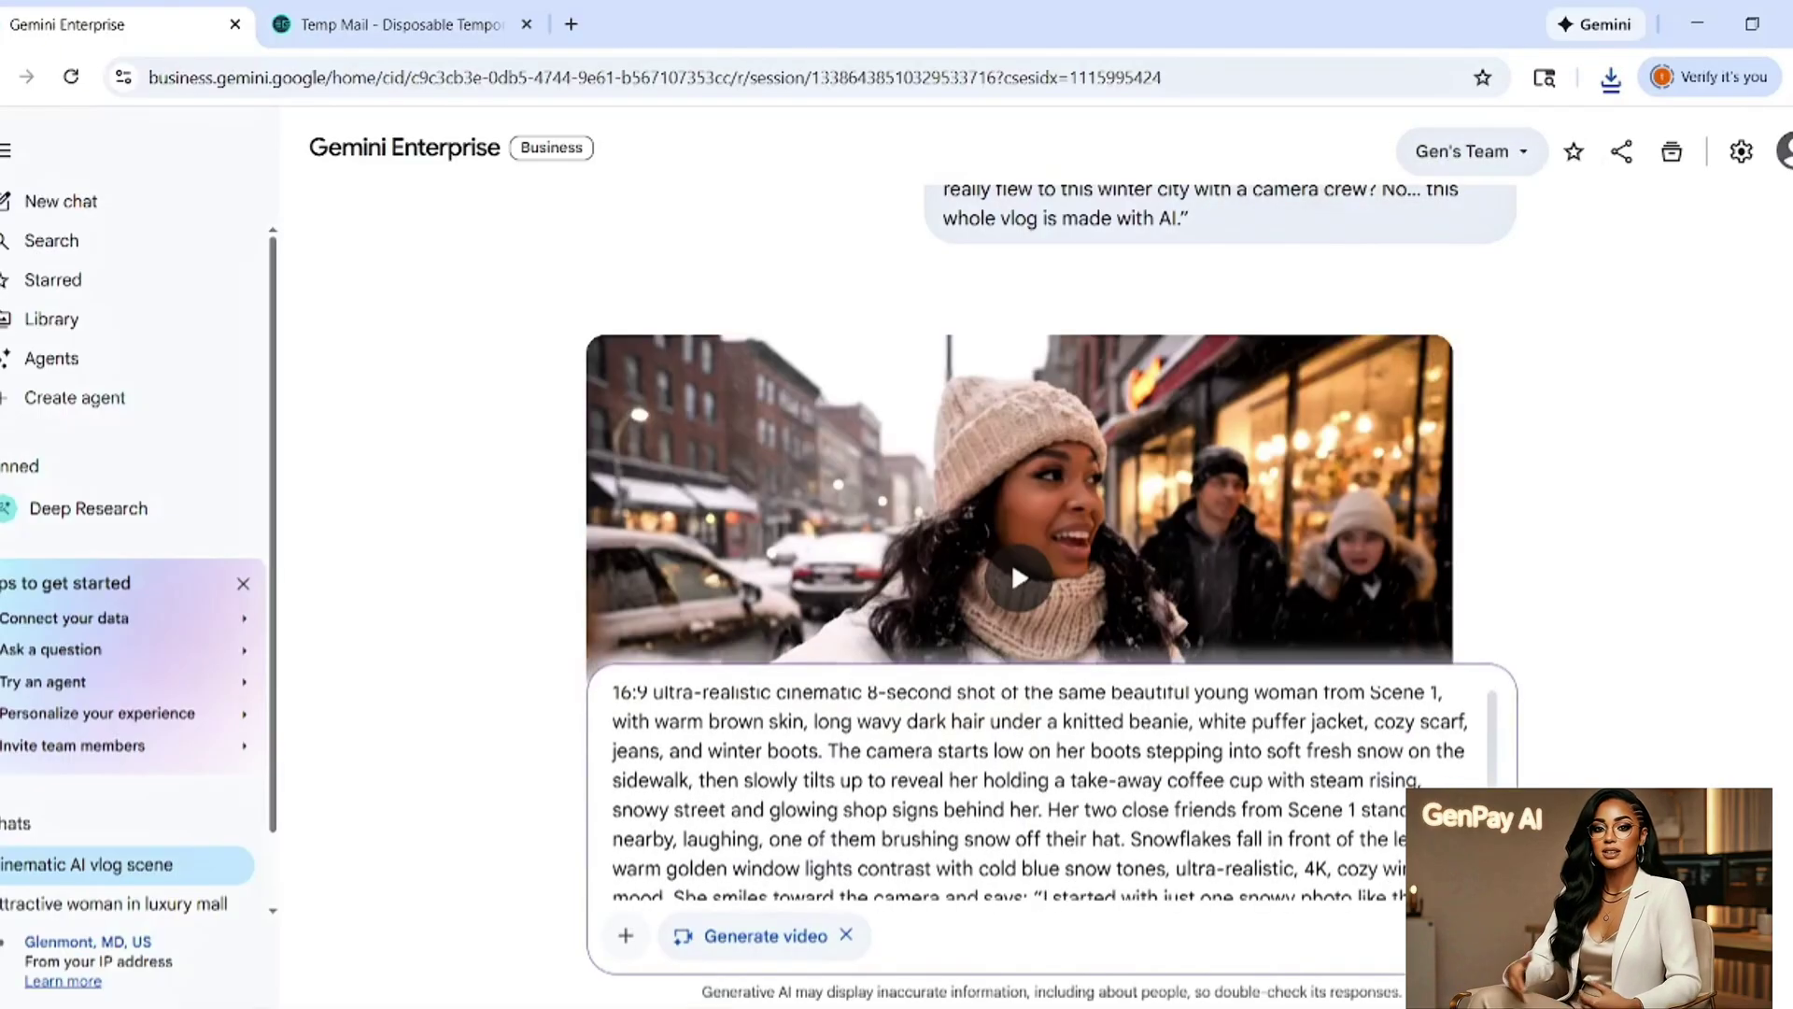
key("Return")
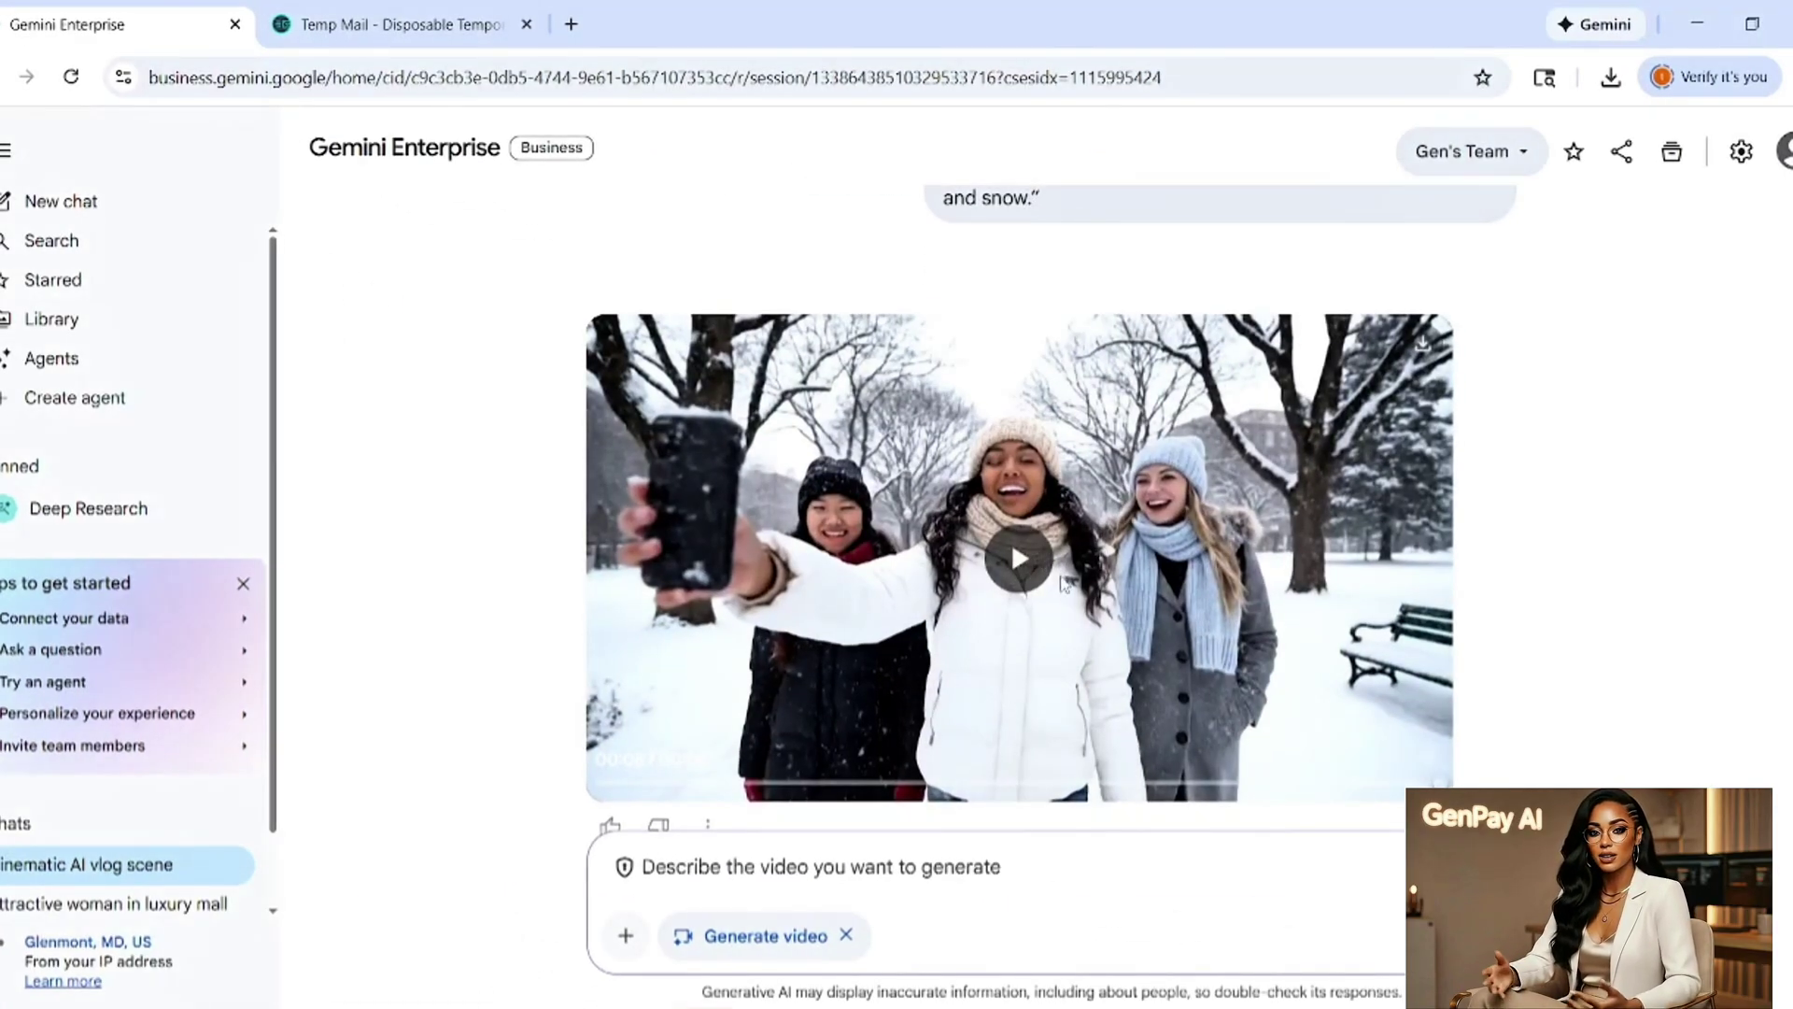
scroll(1064, 584, "down", 4)
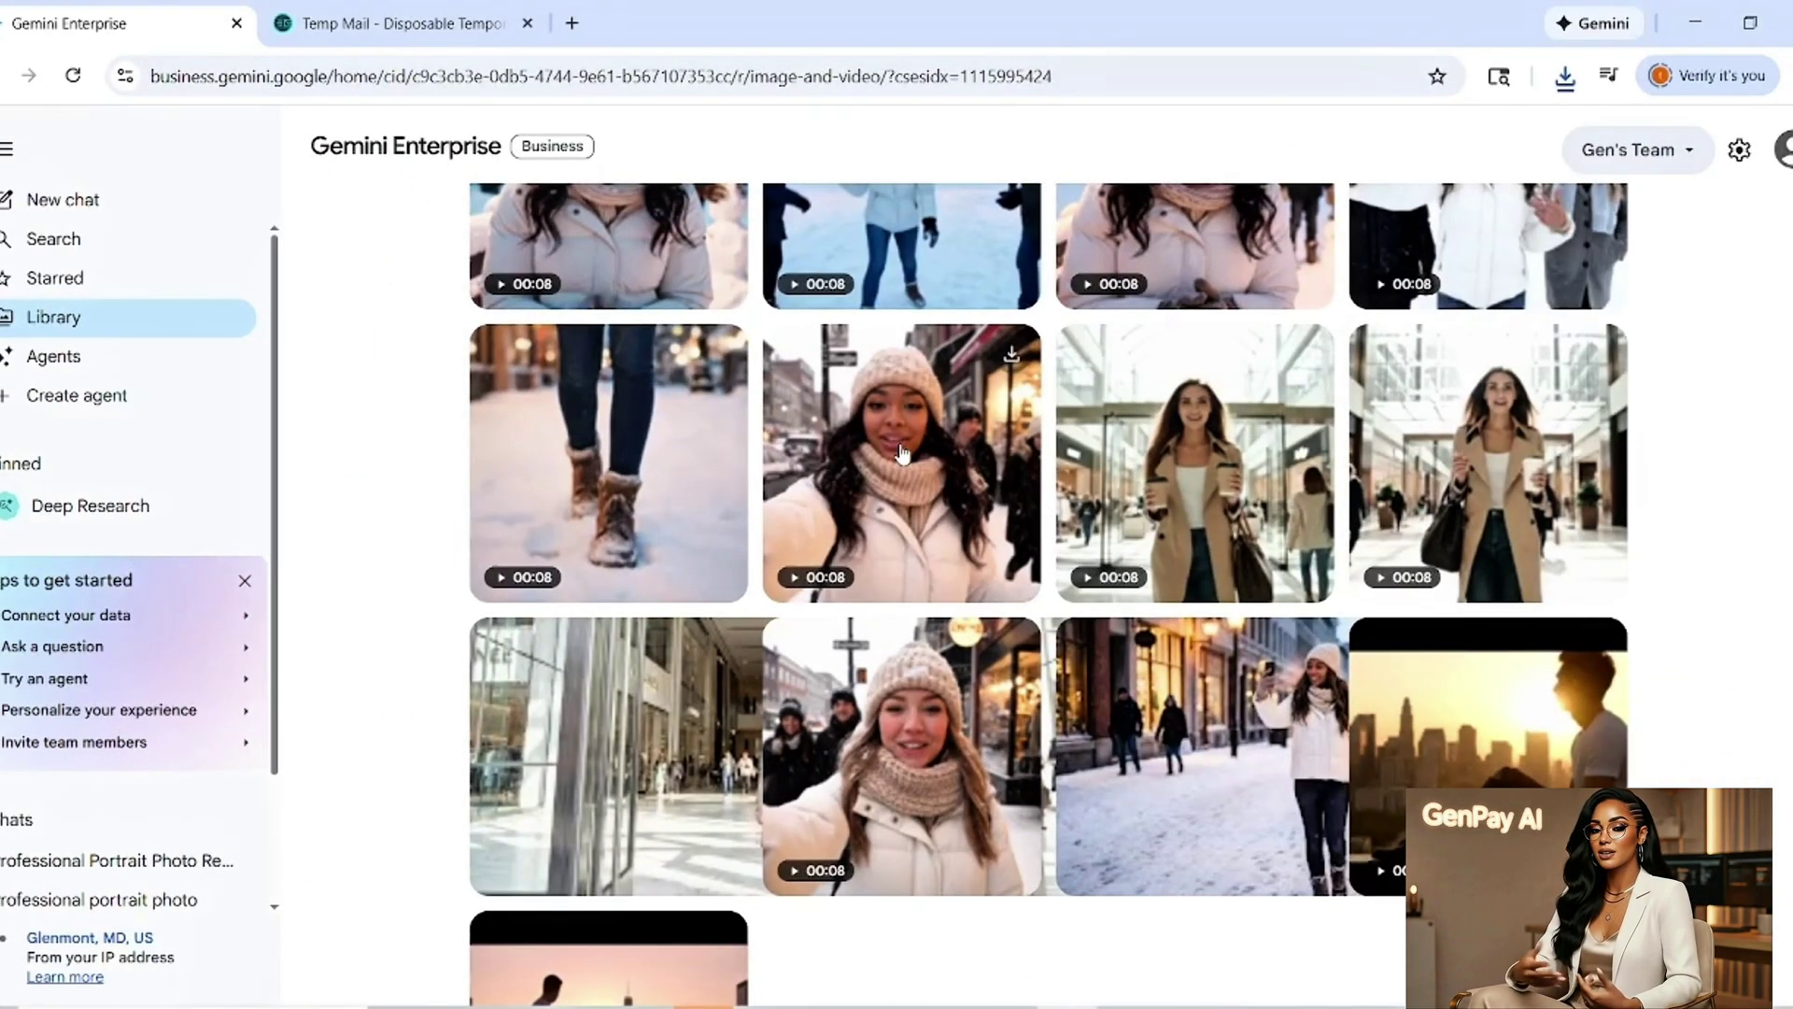
- Preview the beanie-woman street clip, then filter the Library to Videos and scroll the gallery
left_click(891, 465)
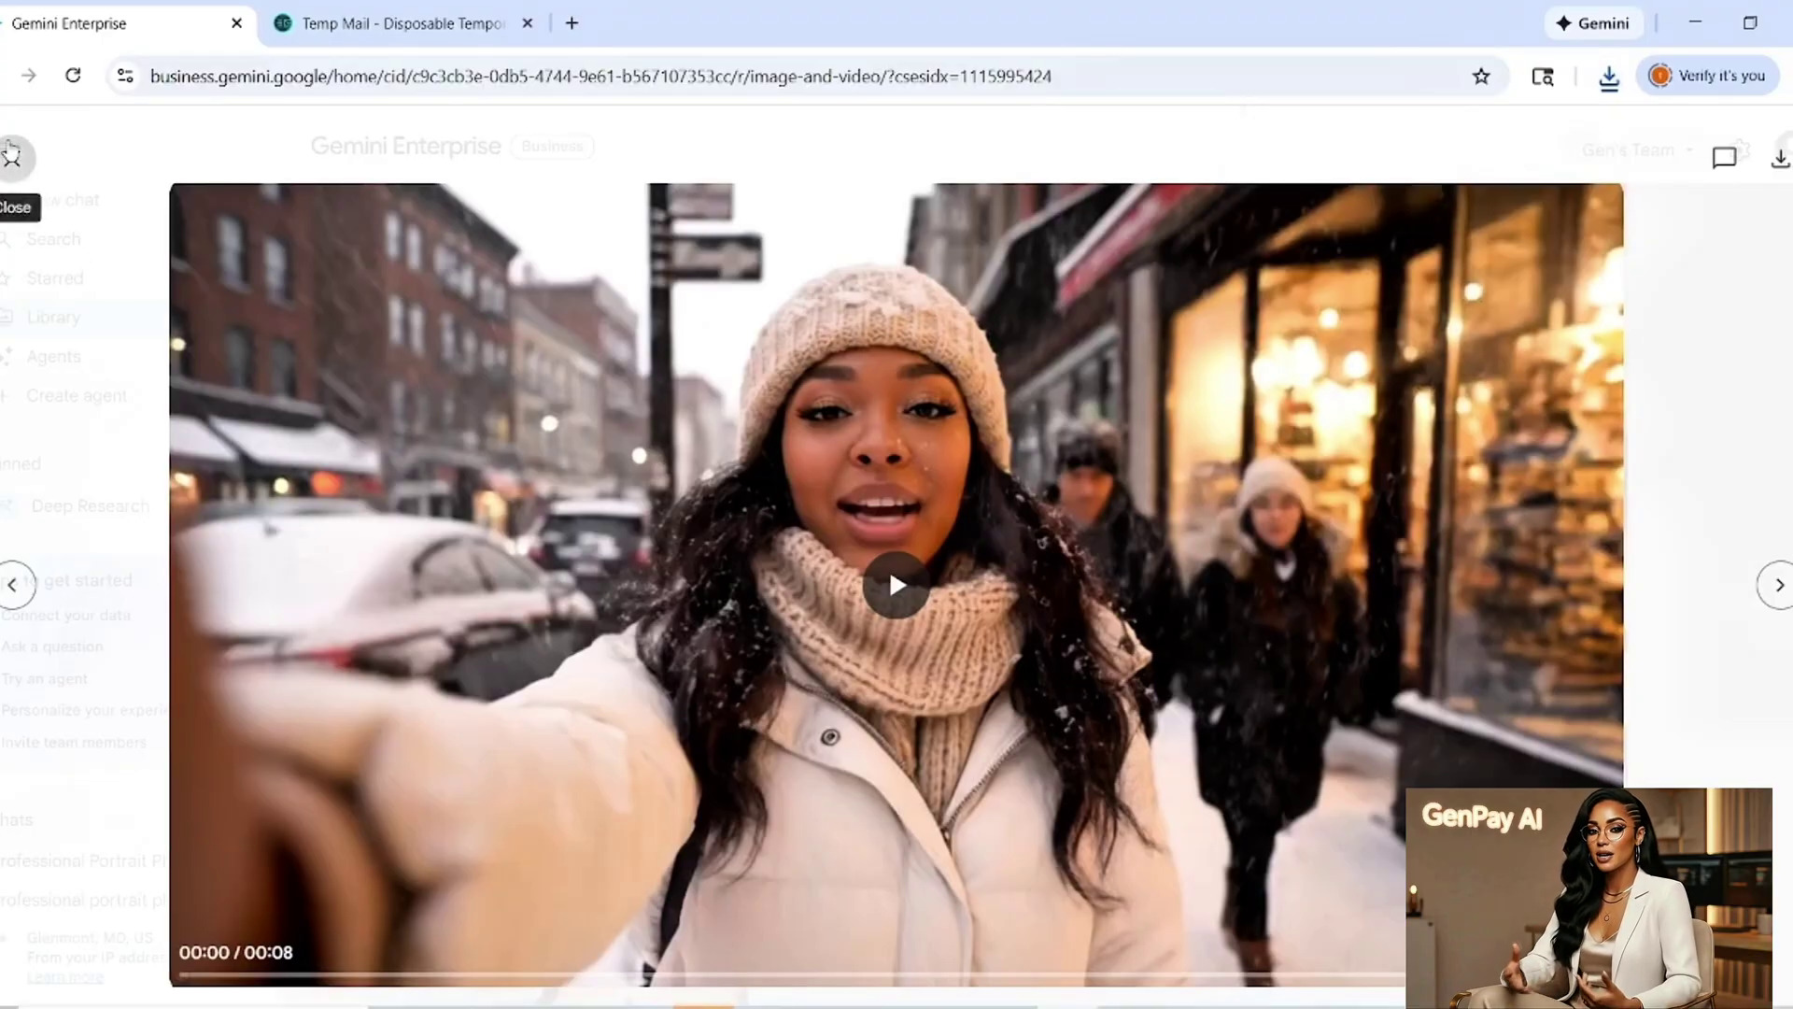
left_click(11, 155)
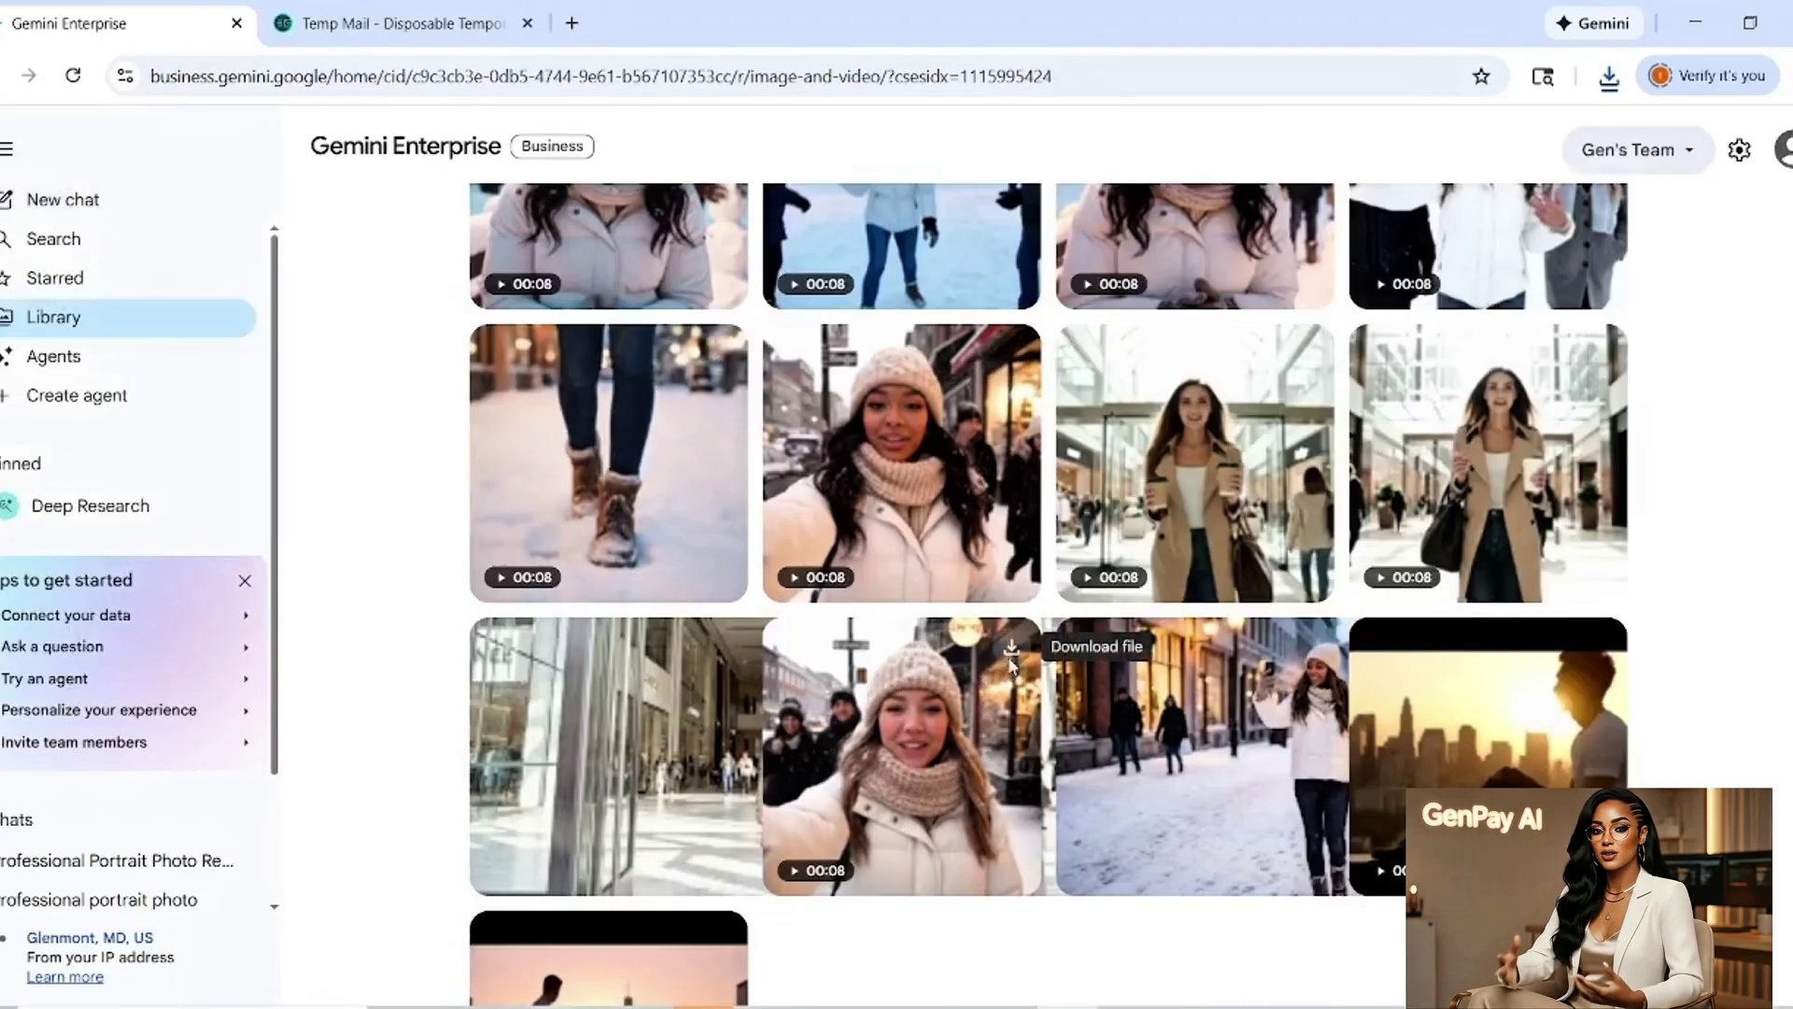
left_click(1011, 654)
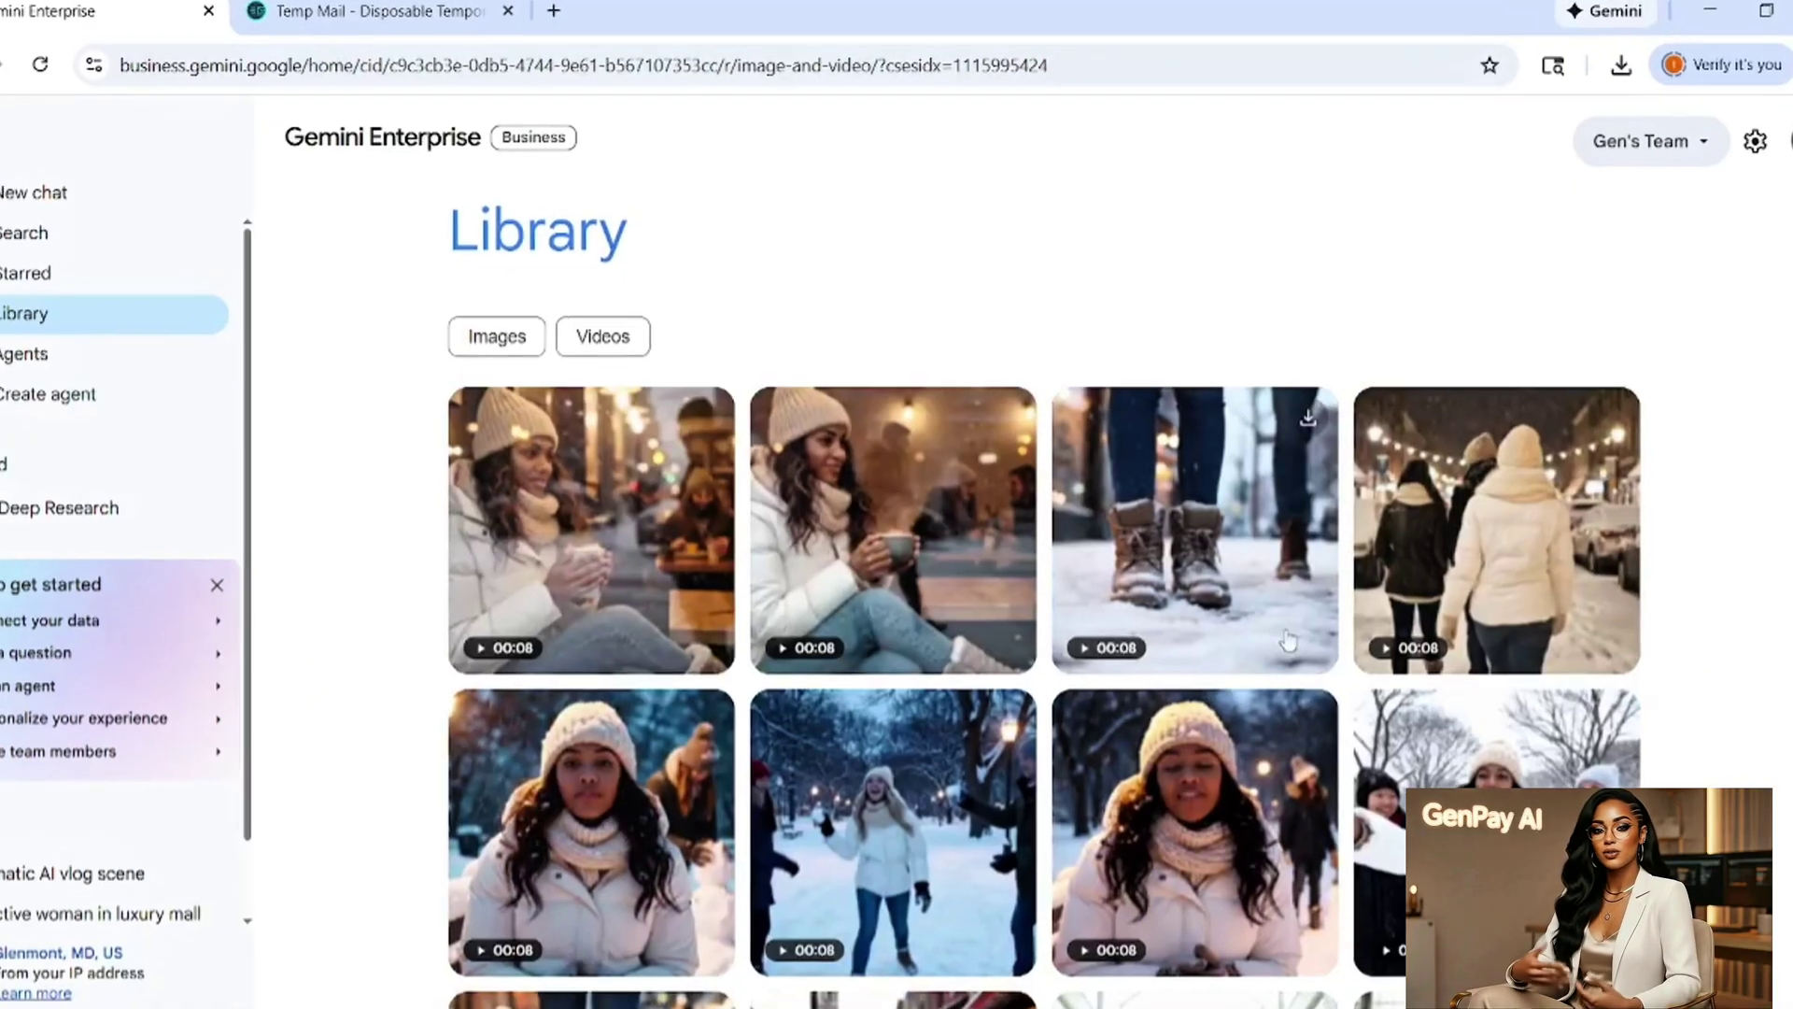
left_click(619, 341)
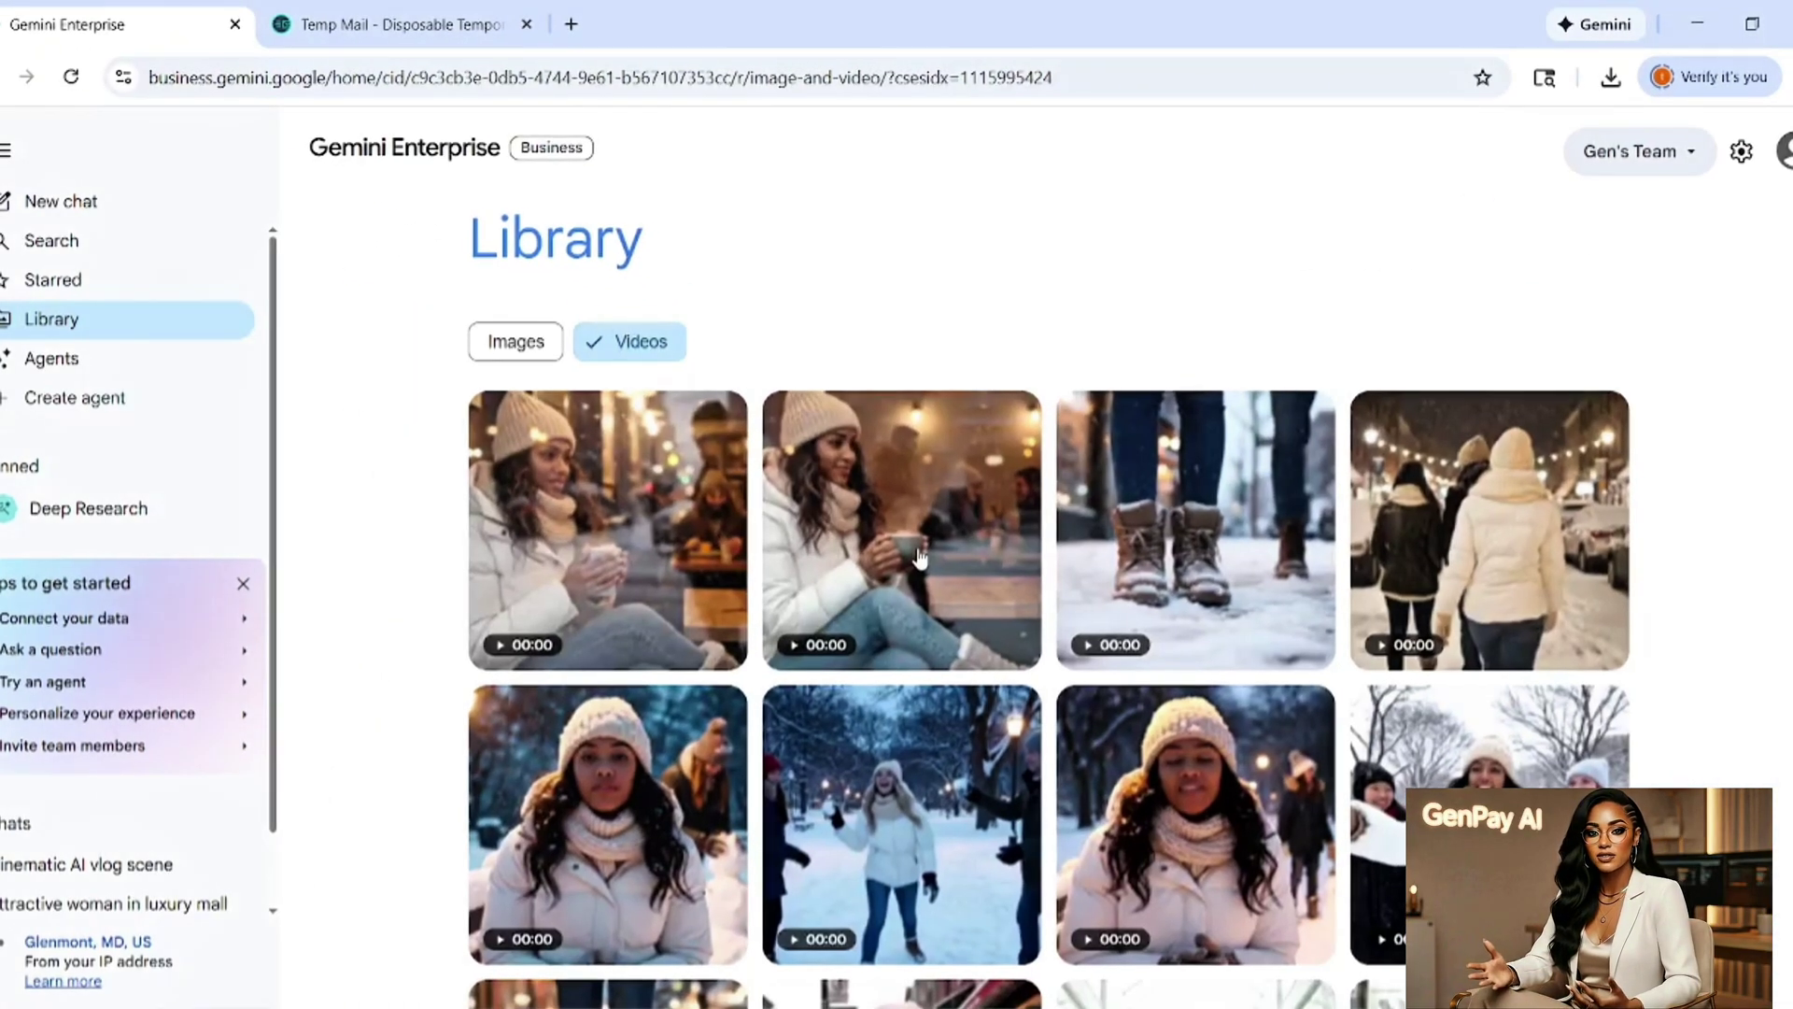
scroll(920, 558, "down", 5)
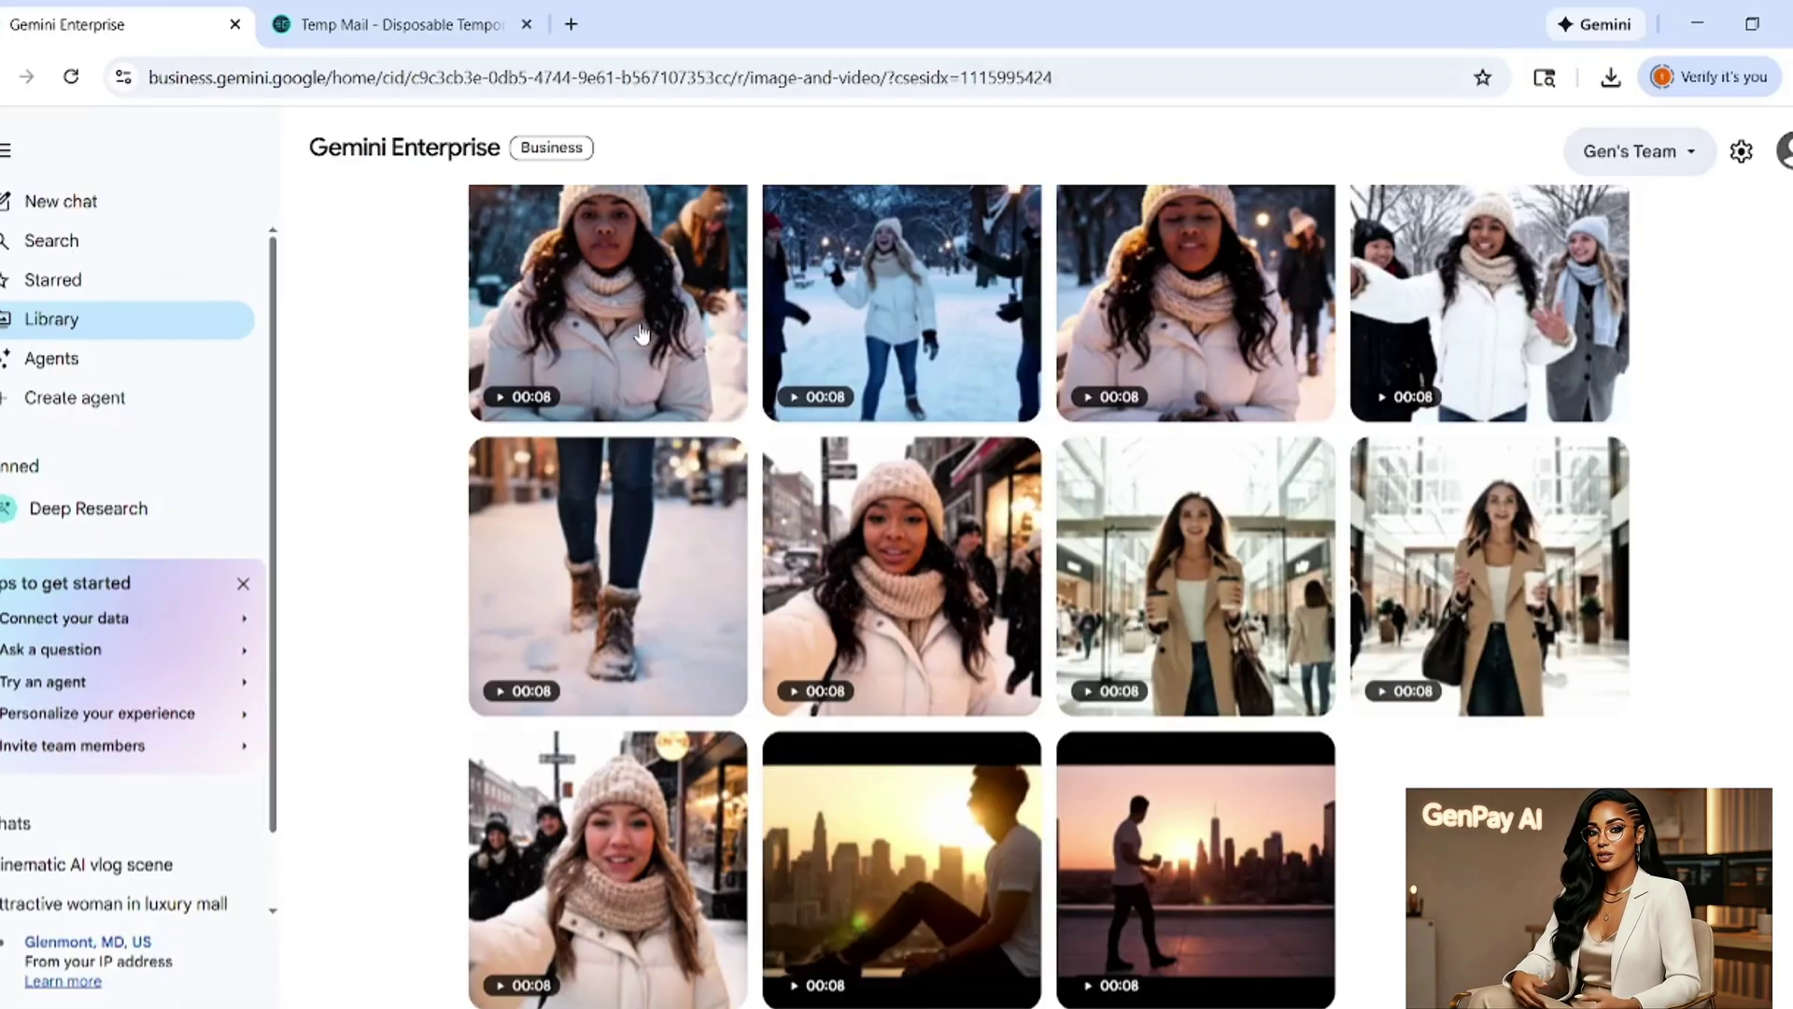
- Switch to Create images (Pro) and submit the luxury shopping-mall woman portrait prompt
scroll(641, 334, "up", 2)
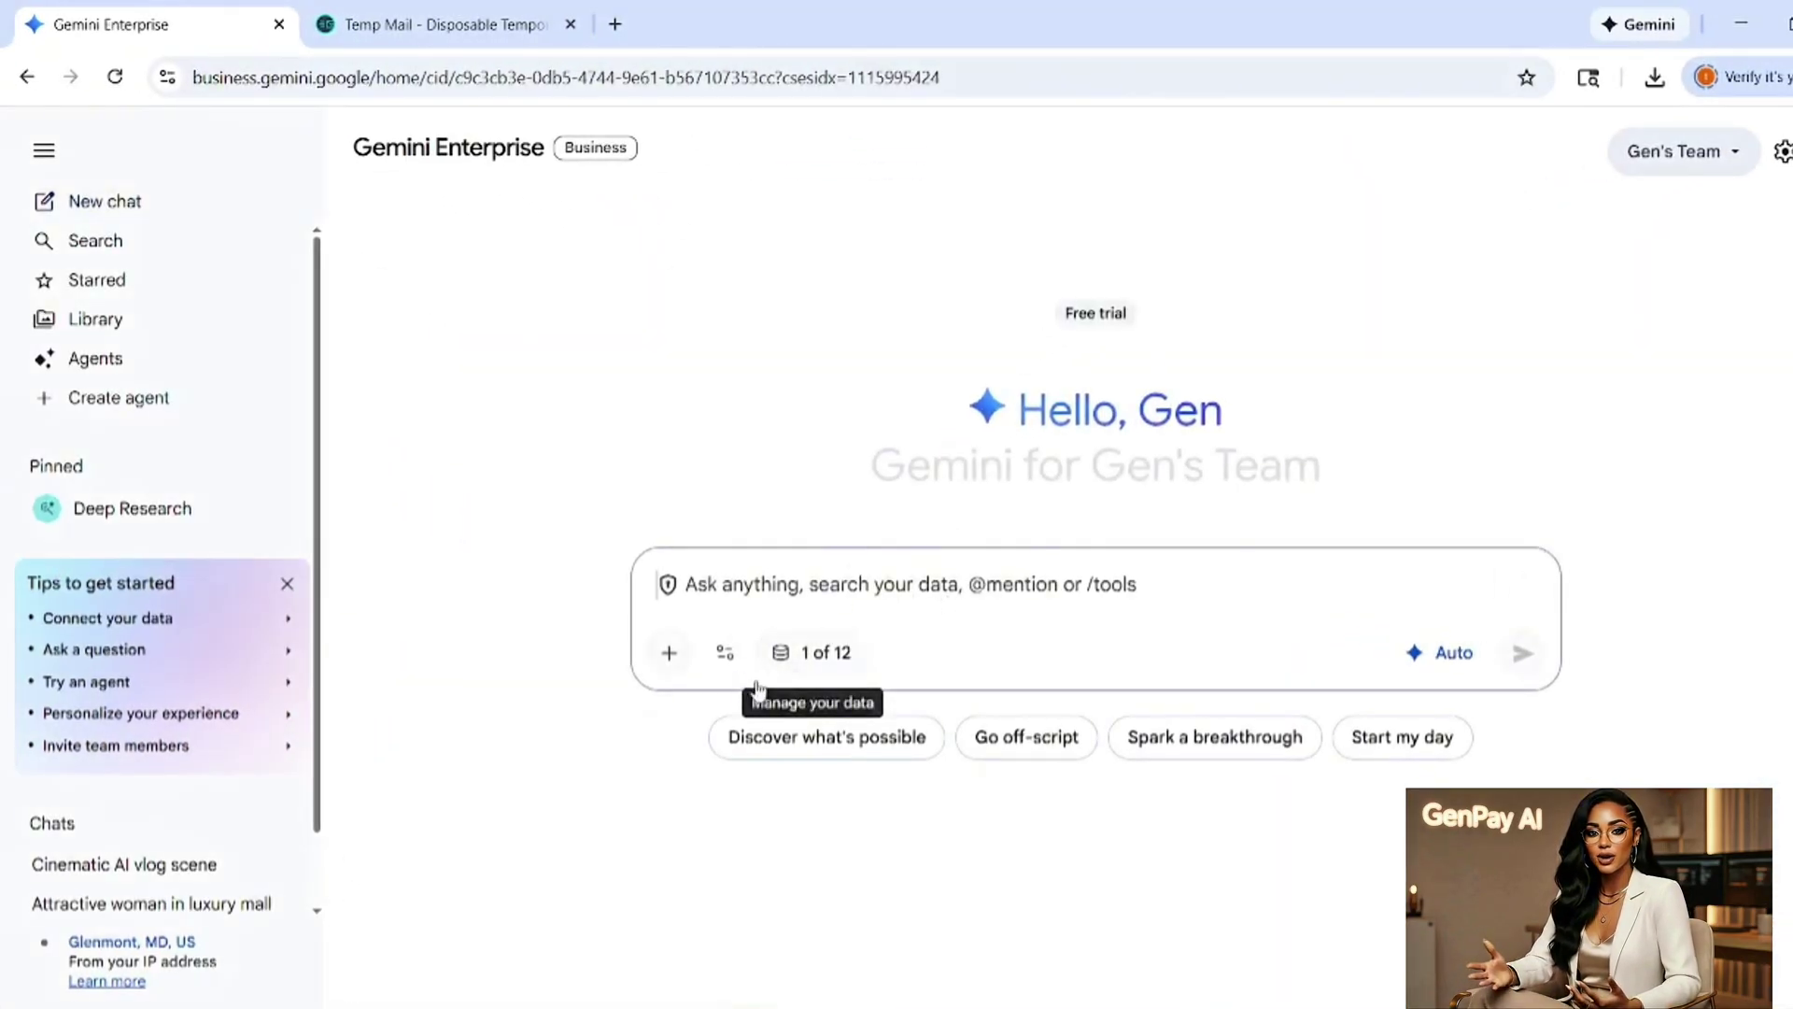
left_click(724, 652)
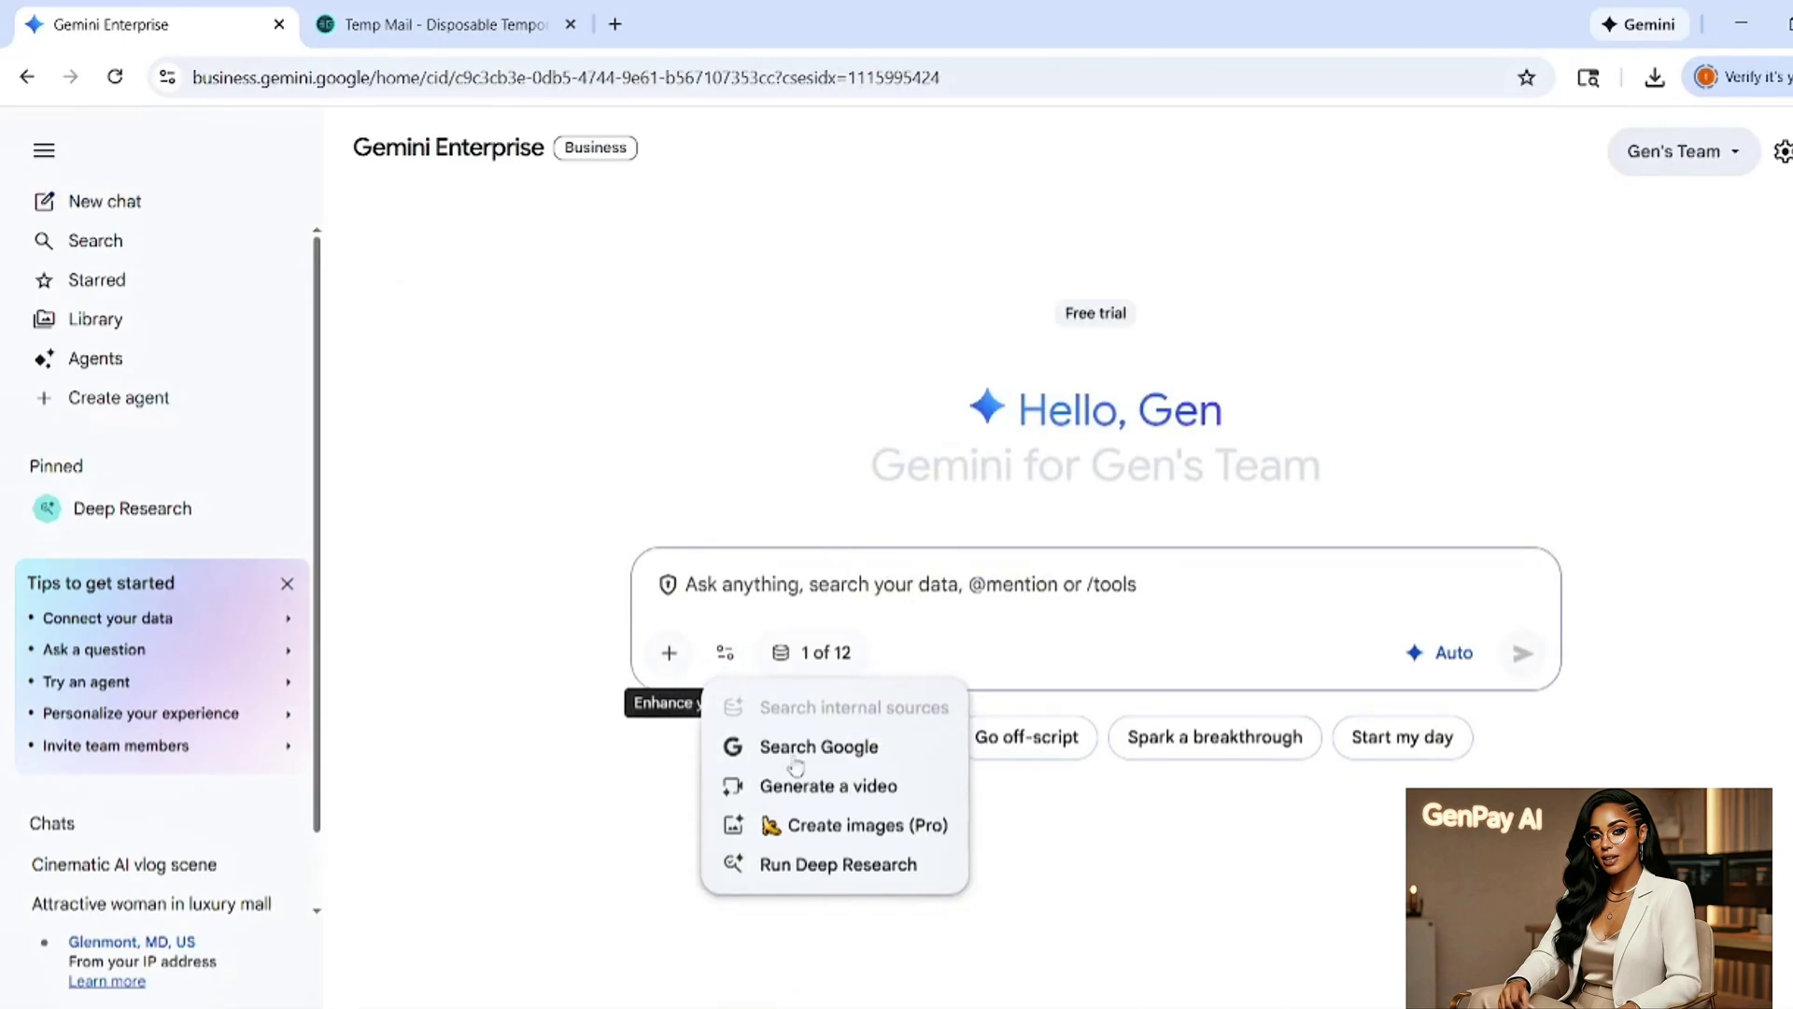
left_click(845, 826)
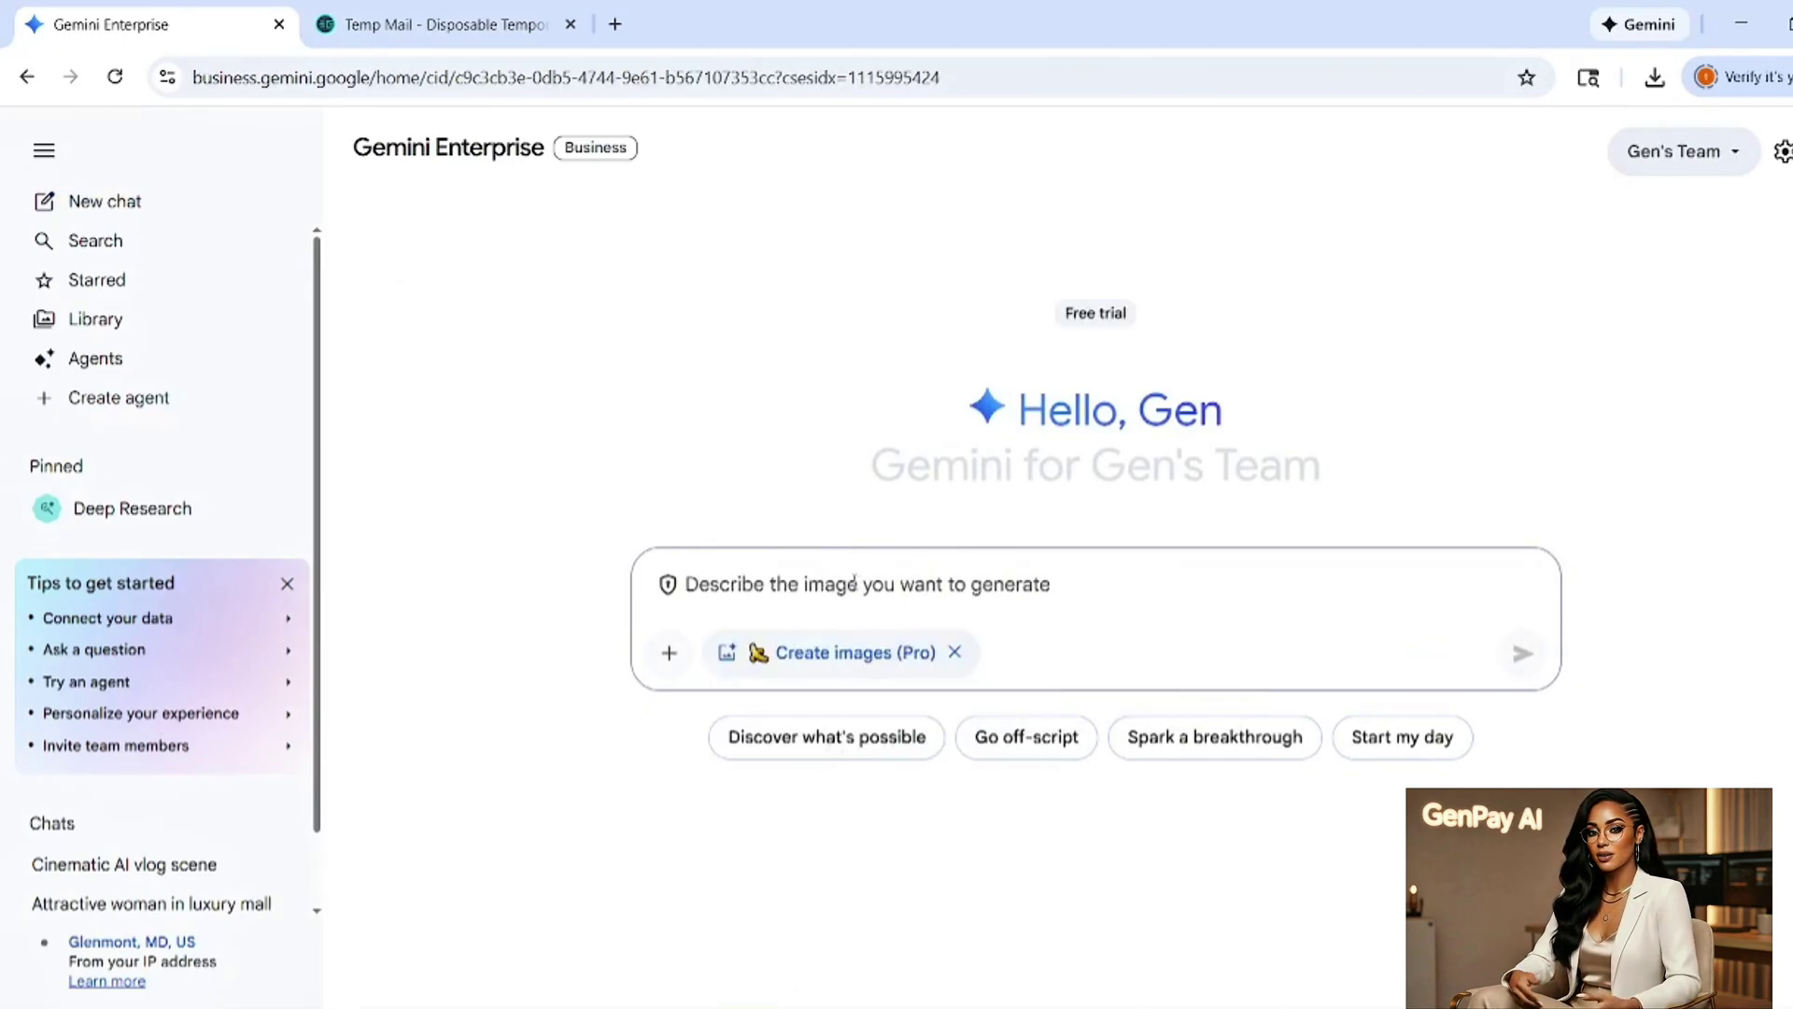
type("Professional portrait photo of an attractive woman in her mid-20s with long flowing brown hair, wearing a stylish beige trench coat over a white blouse, standing in a bright modern luxury shopping mall, she has a warm confident smile, flawless natural makeup with subtle pink lips and defined eyes, holding a designer handbag and coffee cup, bright overhead lighting, polished marble floors visible, glass storefronts in background, photorealistic, 4K quality, influencer aesthetic, professional photography style, sharp focus, natural skin texture, contemporary fashion")
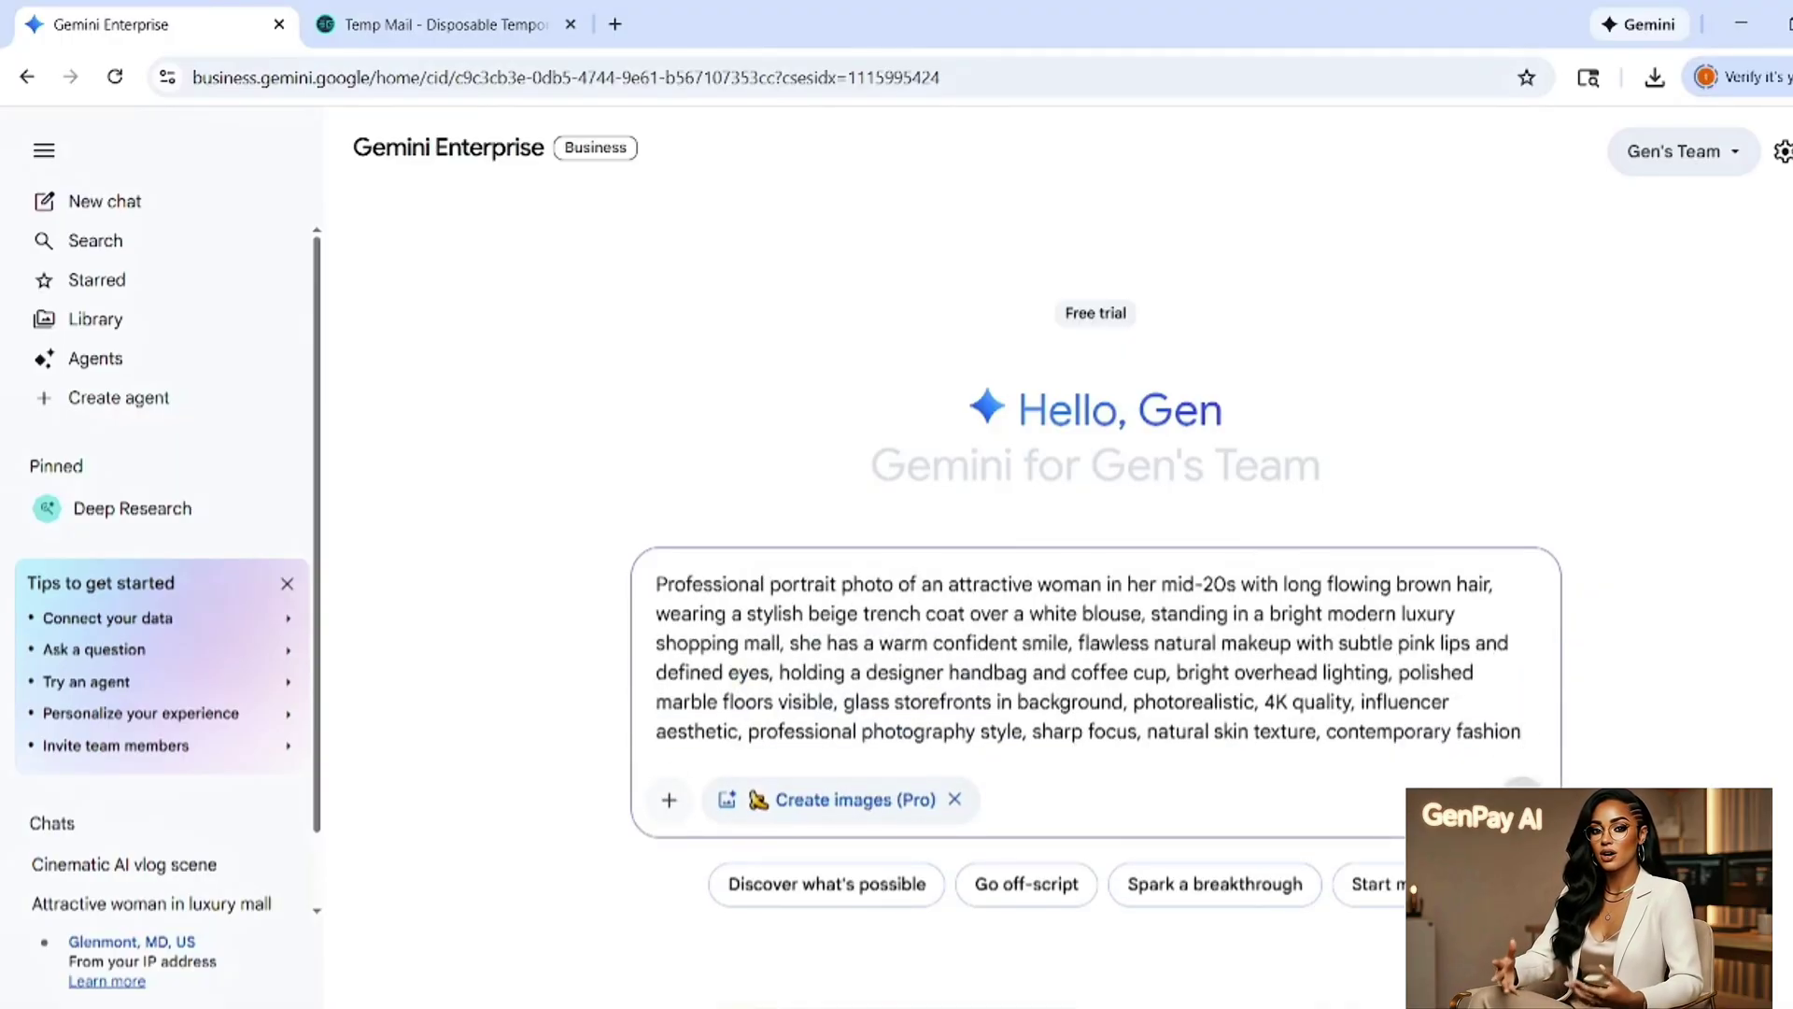
key("Return")
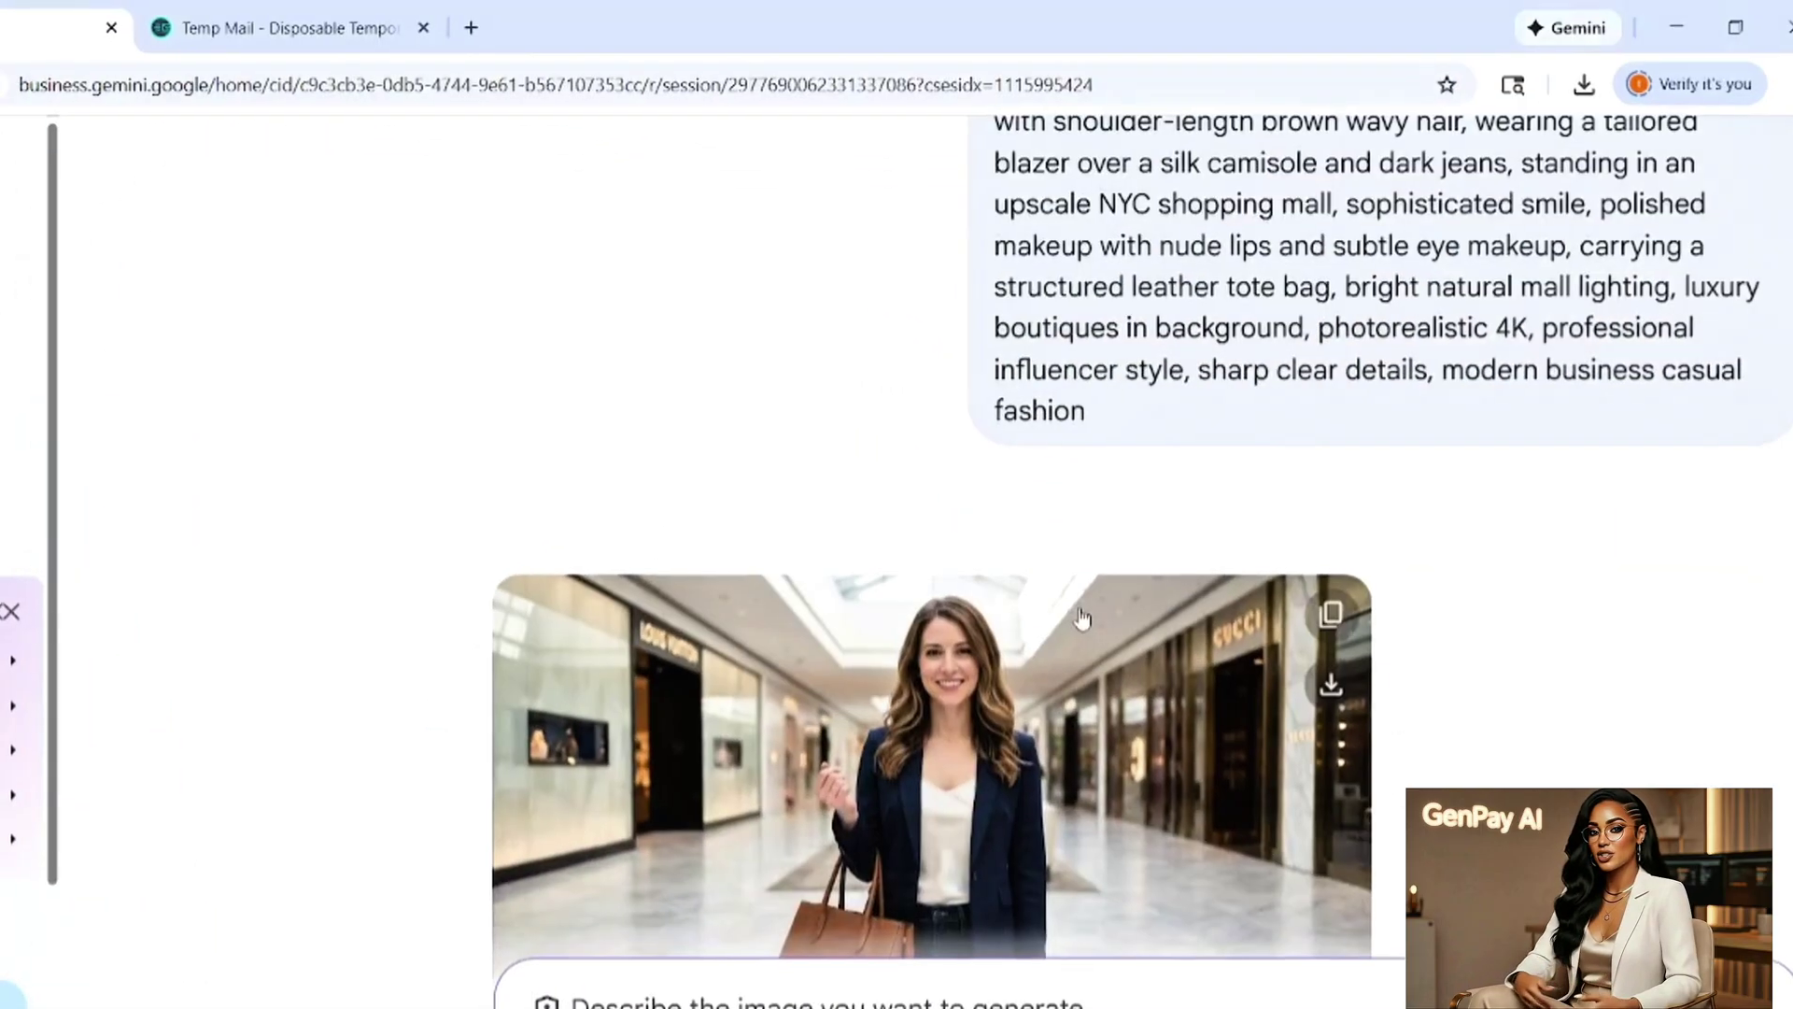
scroll(1078, 616, "down", 2)
- Enlarge the beige-trench-coat, coffee-cup mall portrait into the full-size image viewer
scroll(1074, 611, "up", 10)
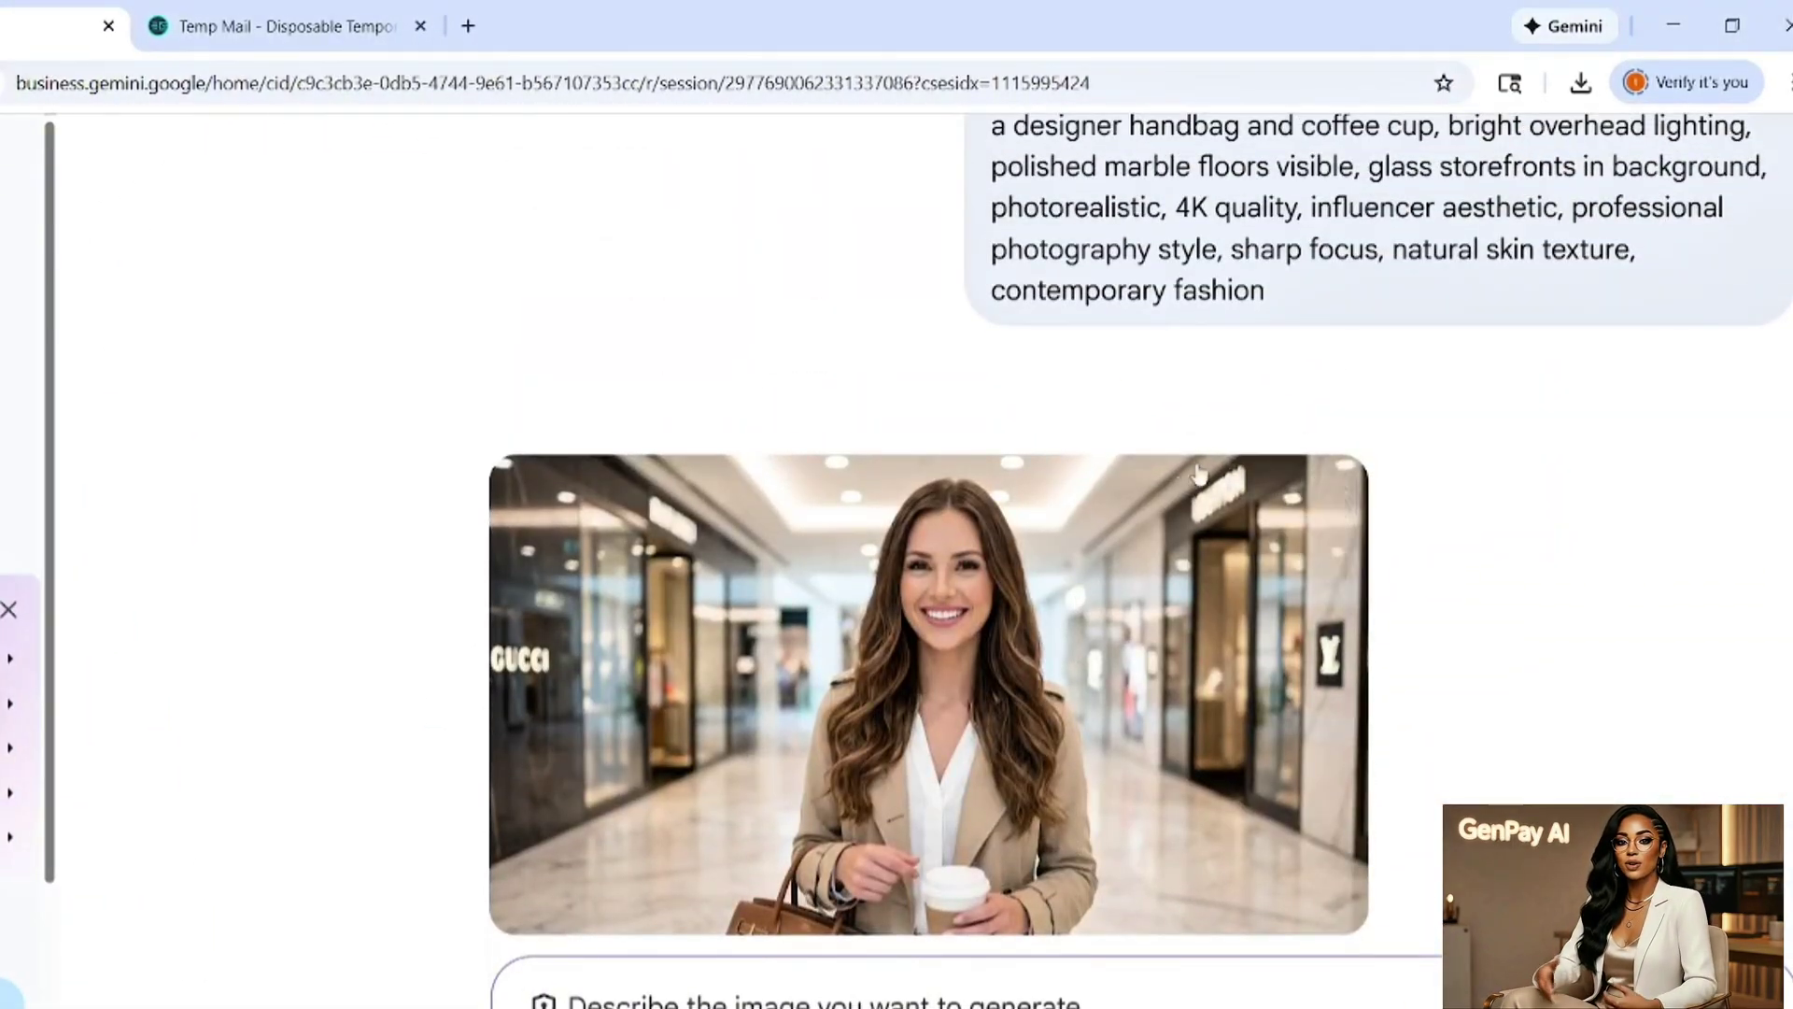
left_click(879, 647)
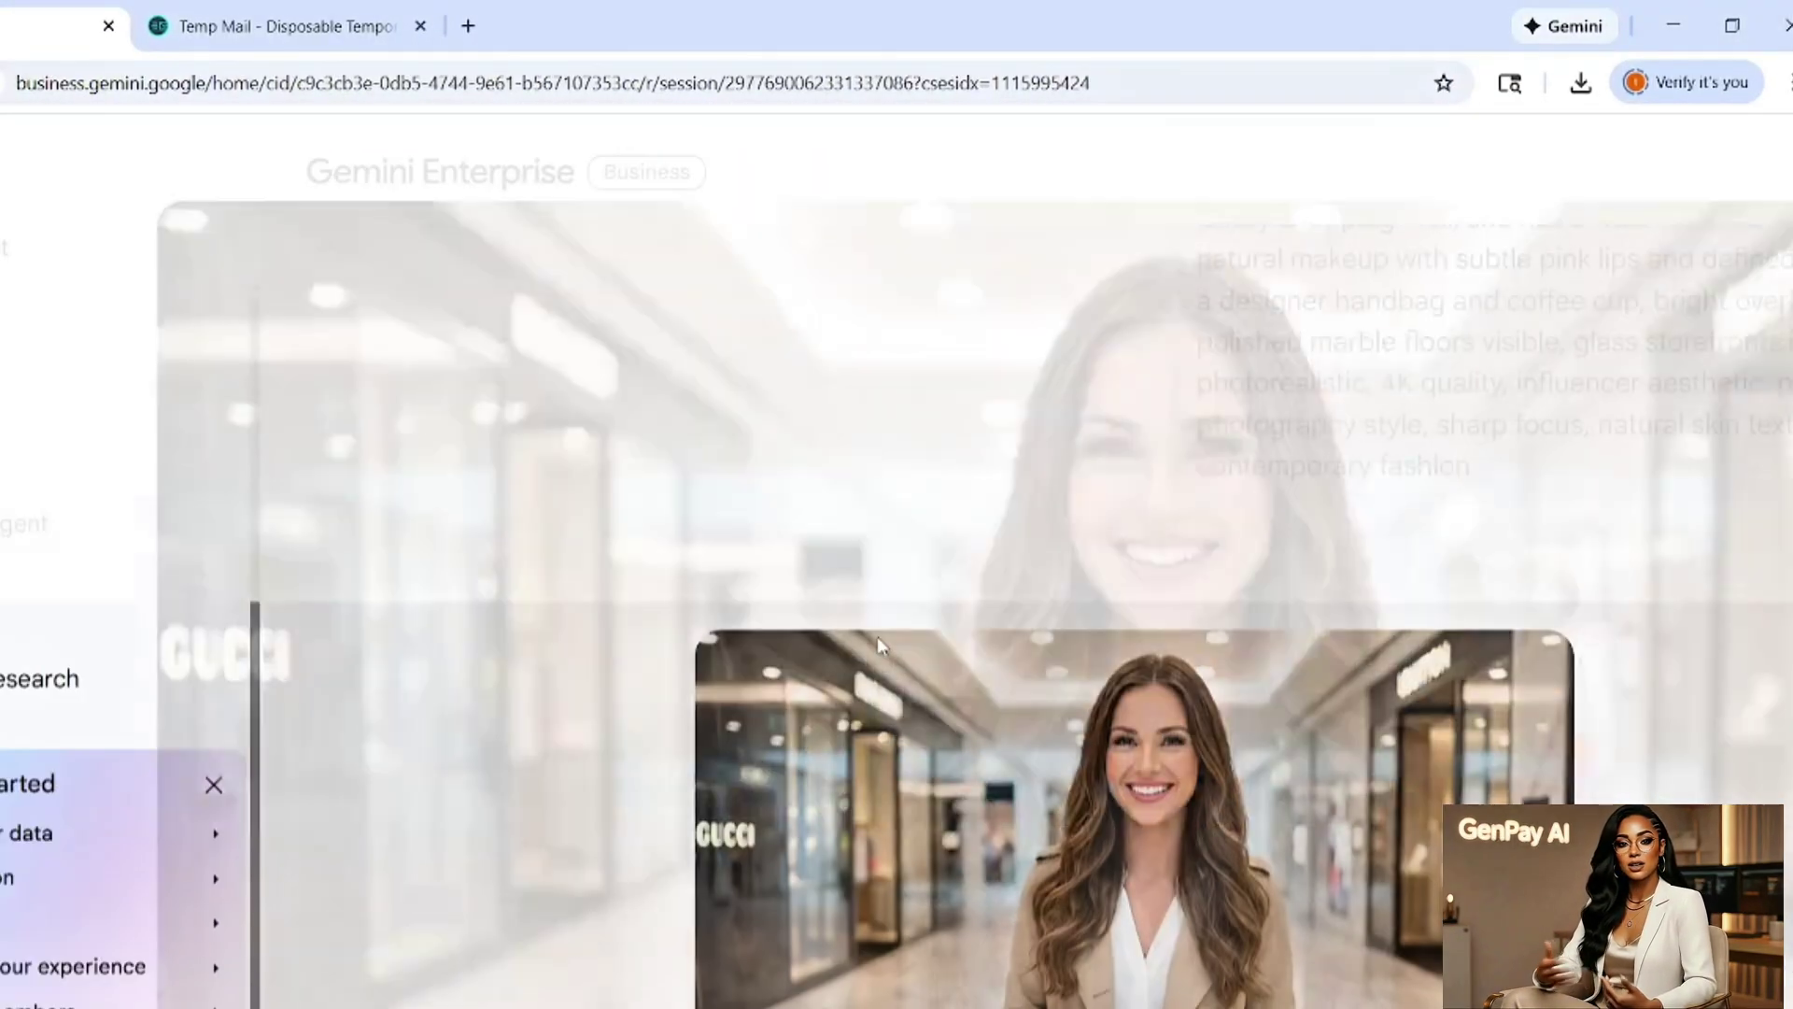